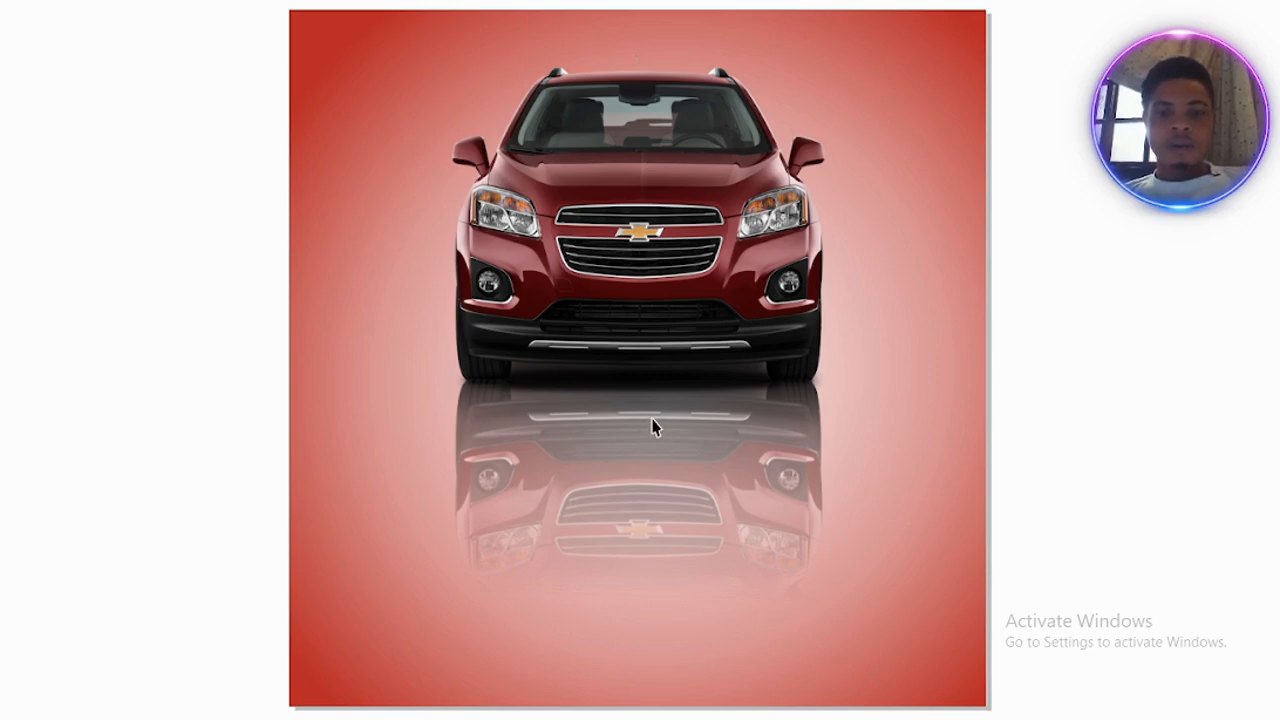
# - Leave the full-screen preview and move the complete finished car design off the page to its right side
pyautogui.press('Escape')
pyautogui.press('F4')
pyautogui.scroll(-1, 563, 340)
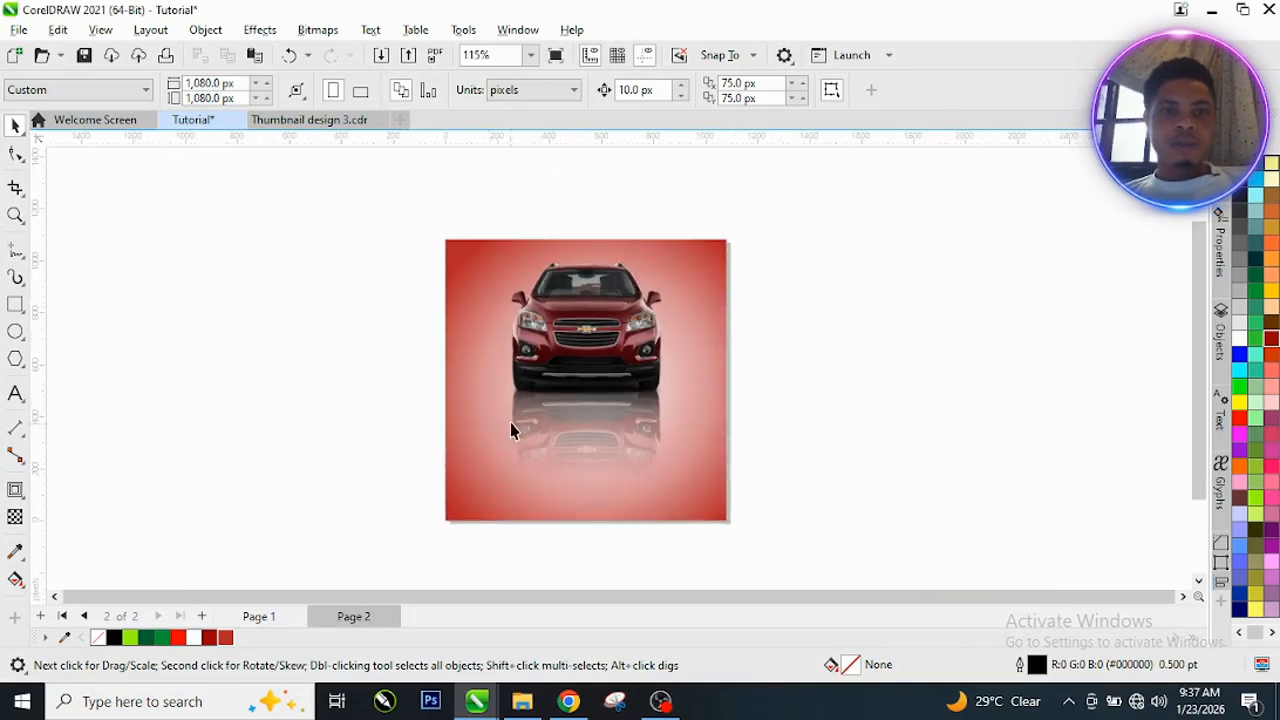
pyautogui.scroll(-1, 512, 425)
pyautogui.moveTo(463, 290); pyautogui.dragTo(764, 536)
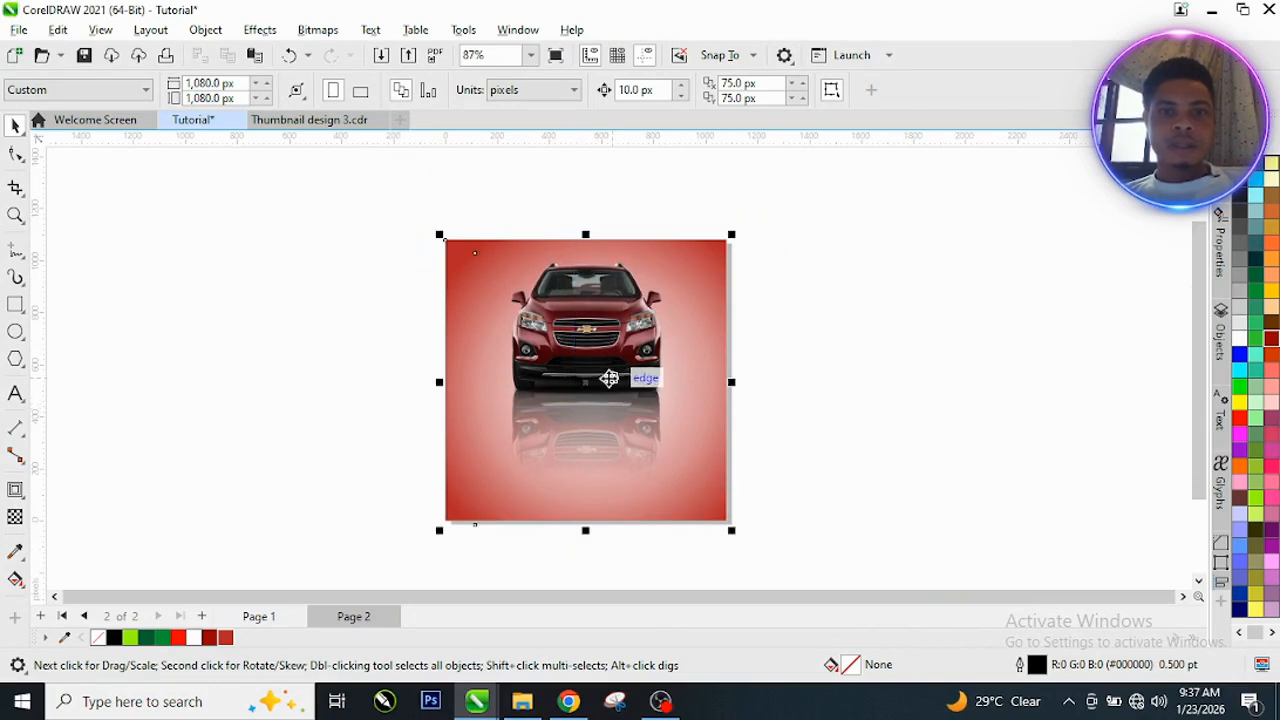
pyautogui.moveTo(682, 382)
pyautogui.mouseDown()
pyautogui.moveTo(946, 383)
pyautogui.moveTo(671, 371)
pyautogui.mouseUp()
pyautogui.click(671, 371)
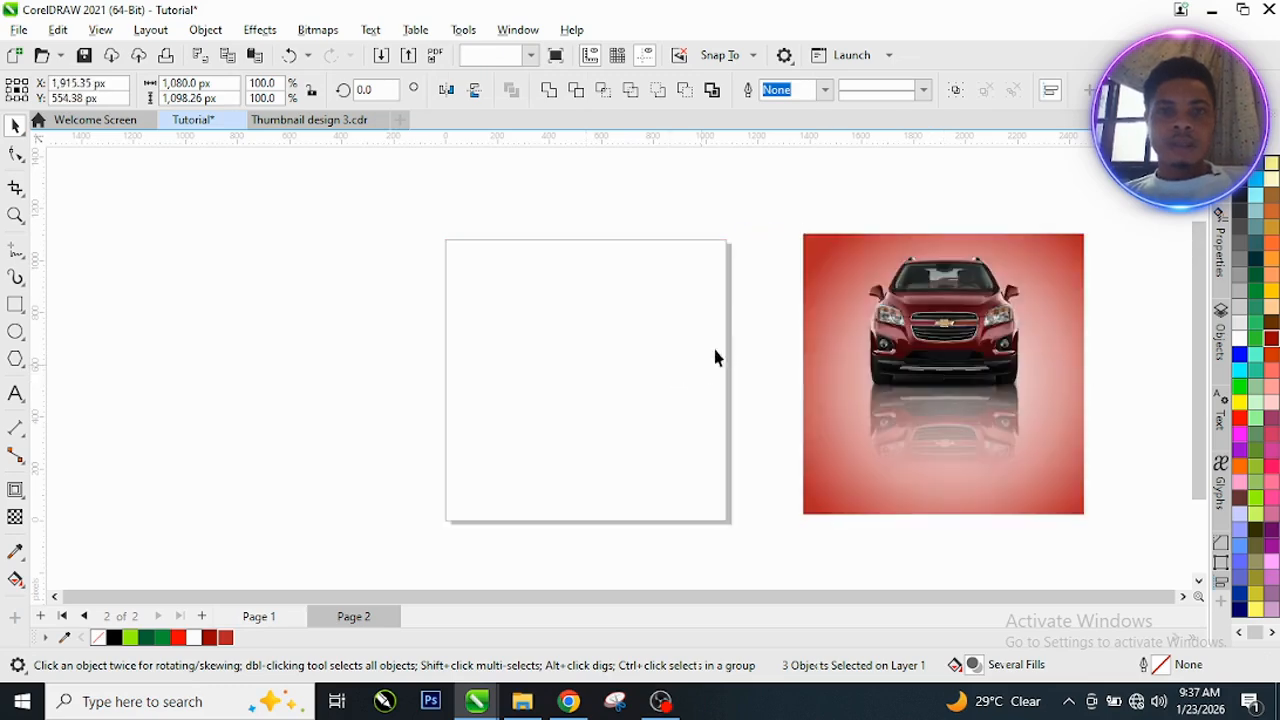
pyautogui.scroll(1, 714, 357)
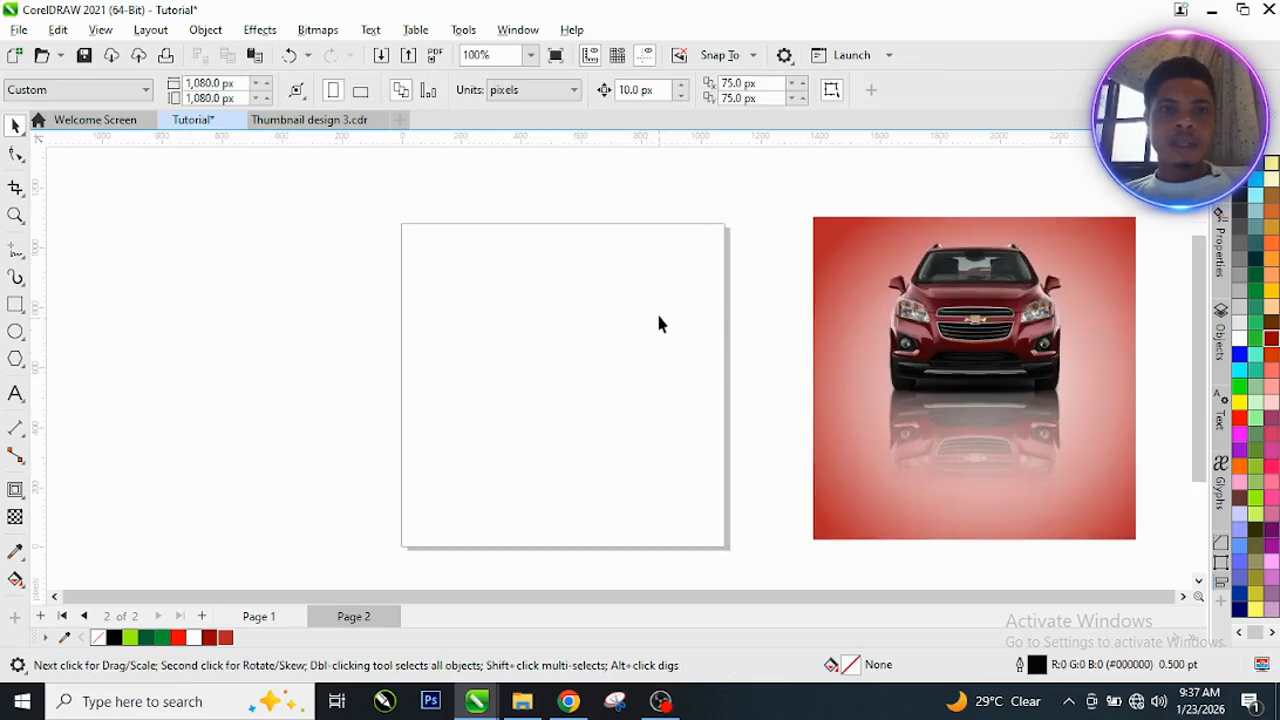
pyautogui.scroll(1, 642, 290)
pyautogui.scroll(-1, 576, 365)
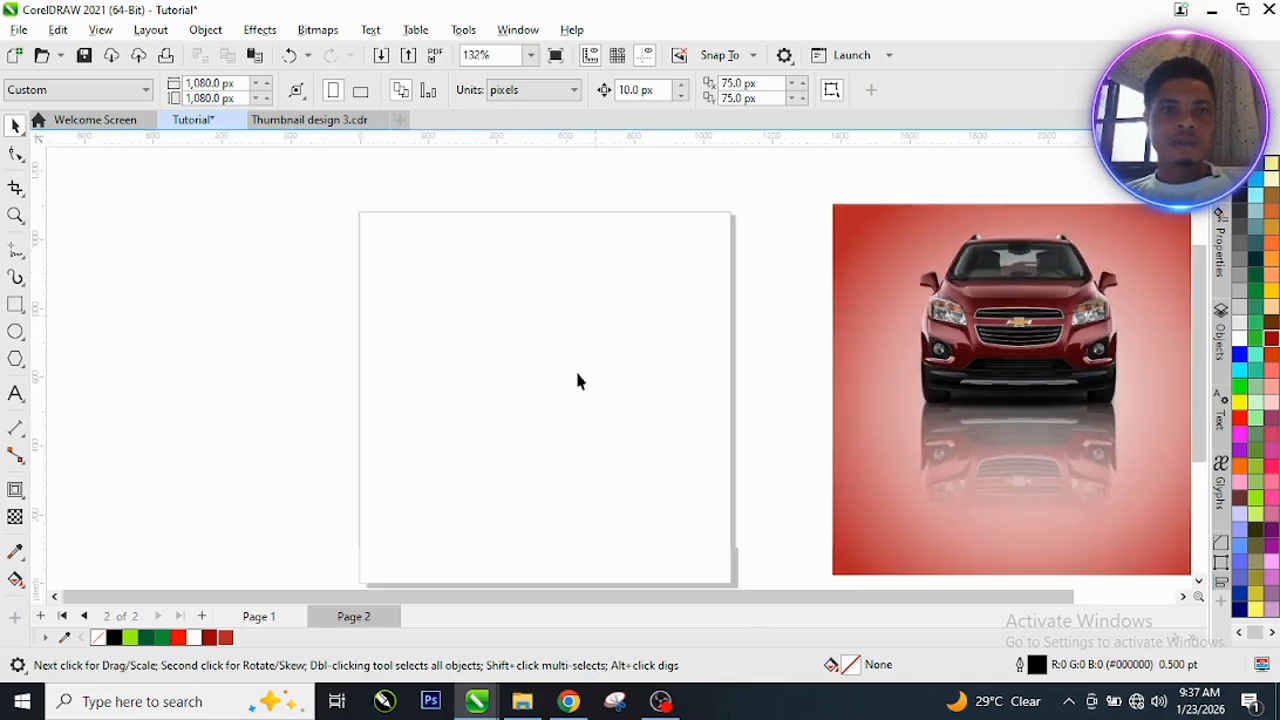
pyautogui.scroll(1, 570, 362)
pyautogui.scroll(-1, 449, 357)
pyautogui.scroll(1, 340, 226)
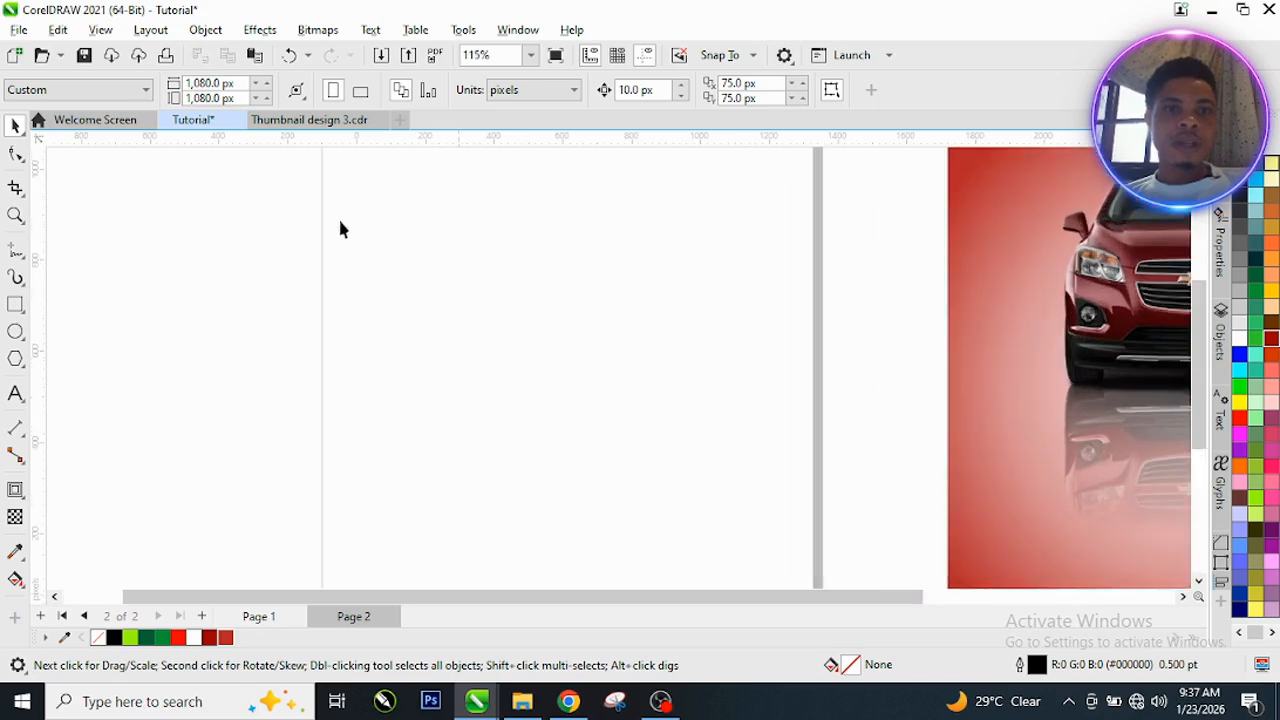
pyautogui.scroll(-1, 592, 340)
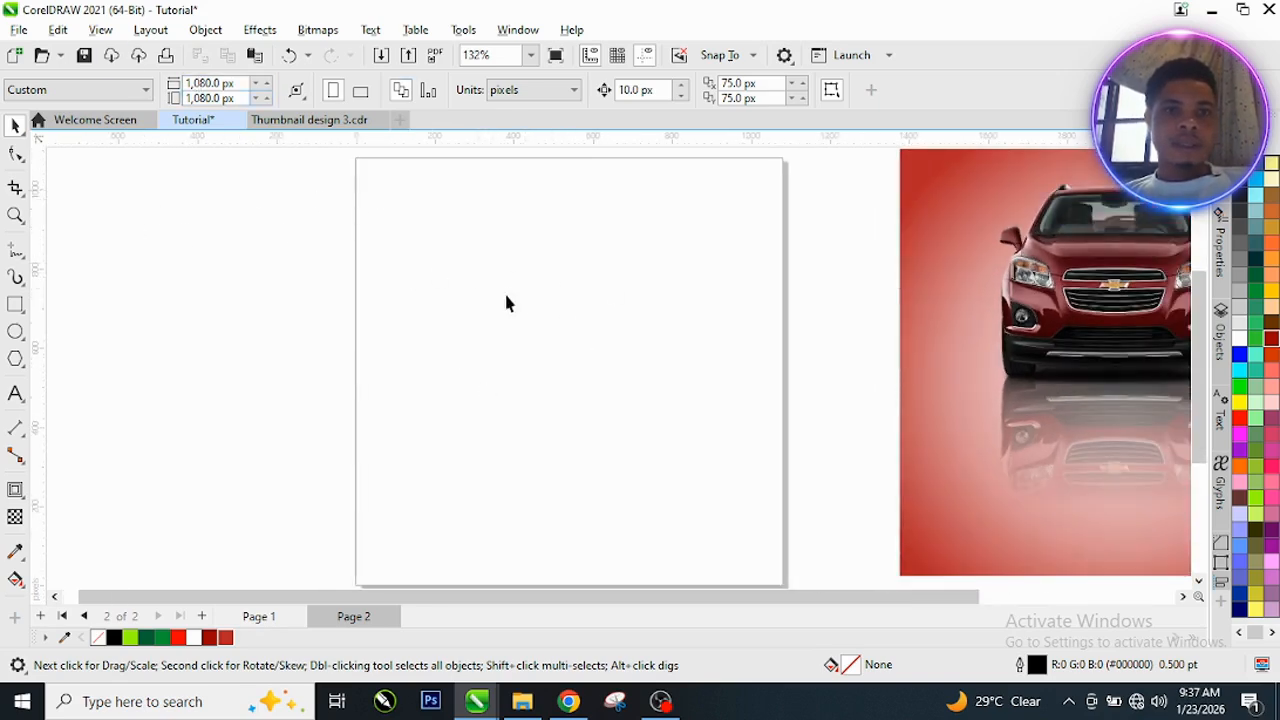
pyautogui.scroll(-1, 530, 310)
pyautogui.scroll(-1, 466, 306)
pyautogui.scroll(1, 429, 229)
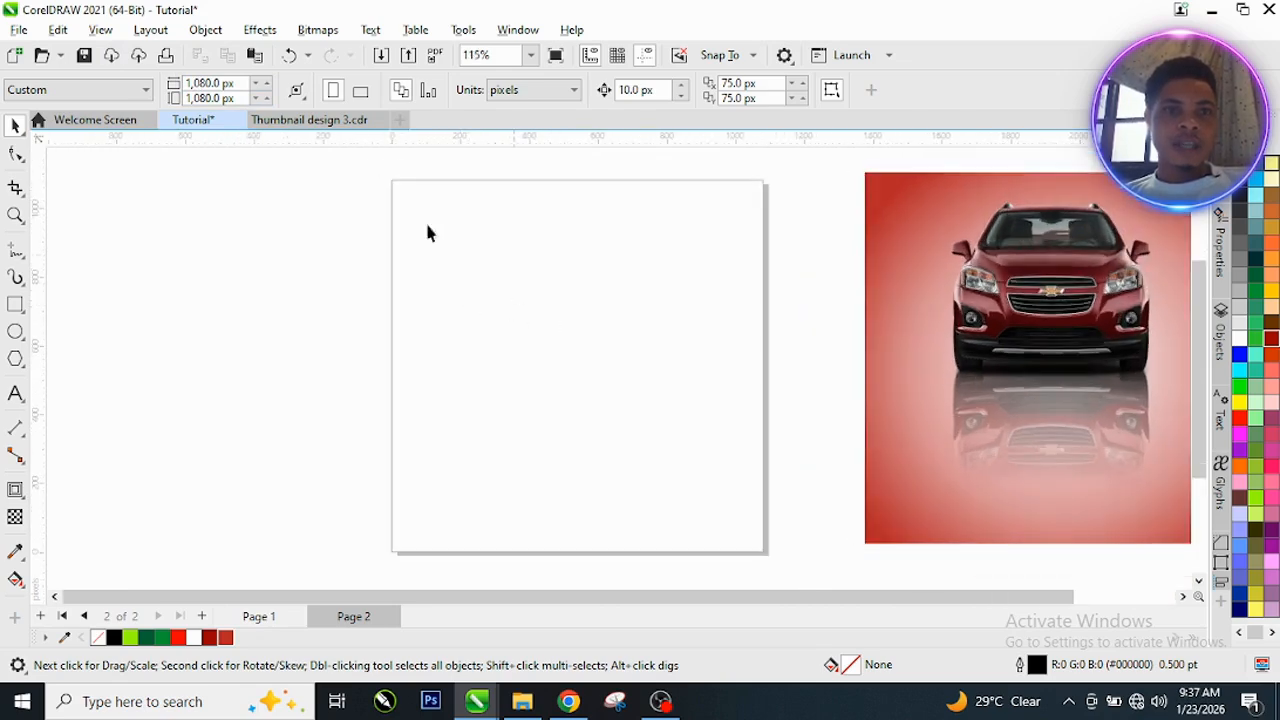
# - Set the page width and height to 1080 px and check the available measurement units, keeping pixels
pyautogui.click(222, 84)
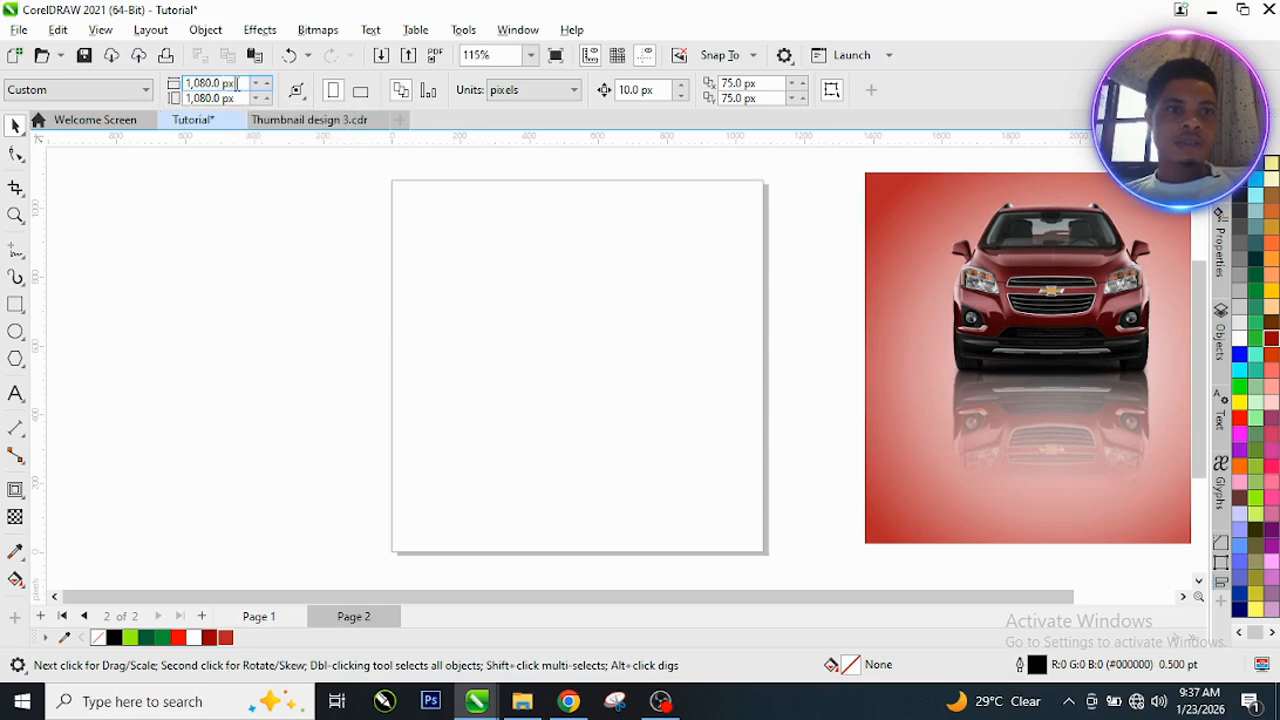
pyautogui.moveTo(237, 84); pyautogui.dragTo(134, 89)
pyautogui.write('10')
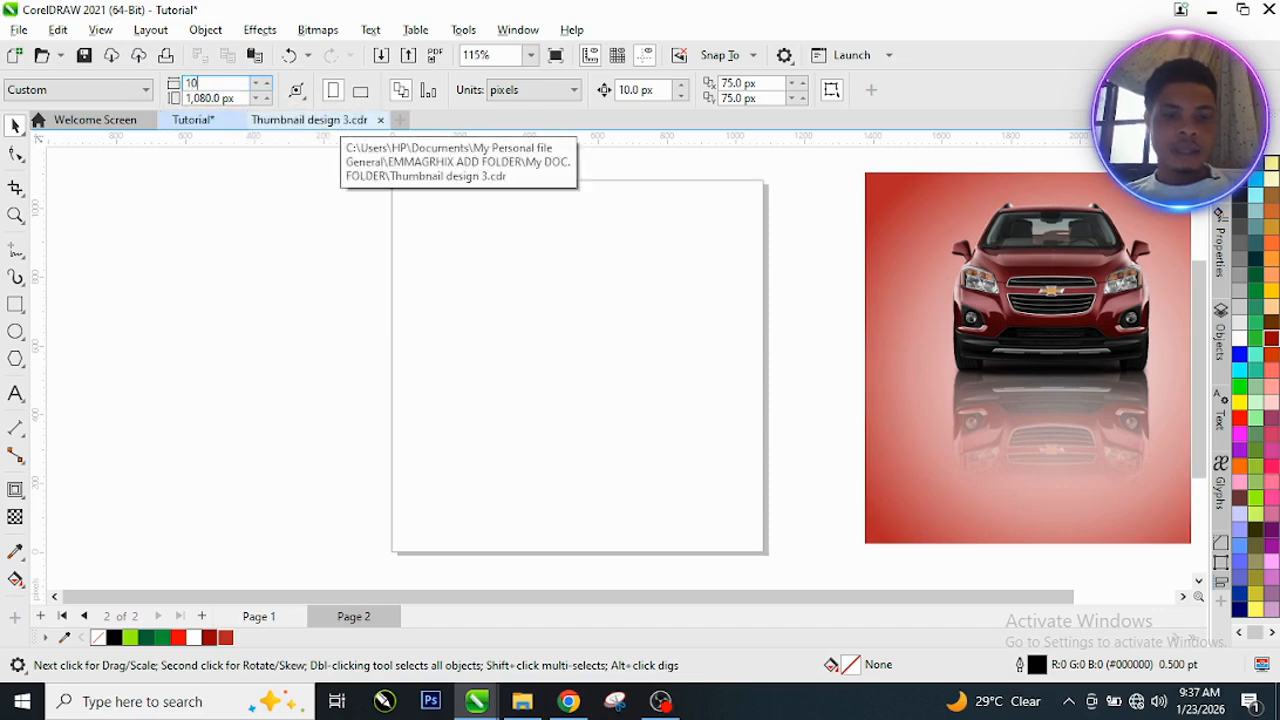
pyautogui.write('80')
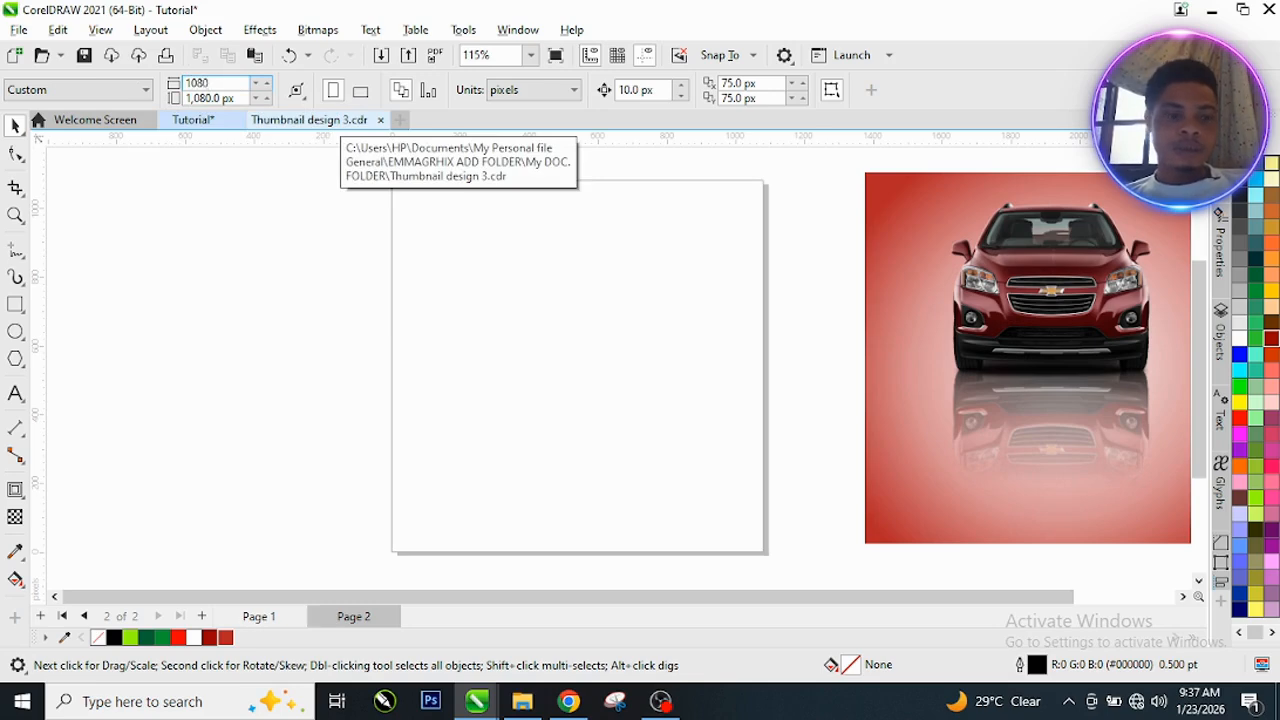
pyautogui.press('Tab')
pyautogui.write('1')
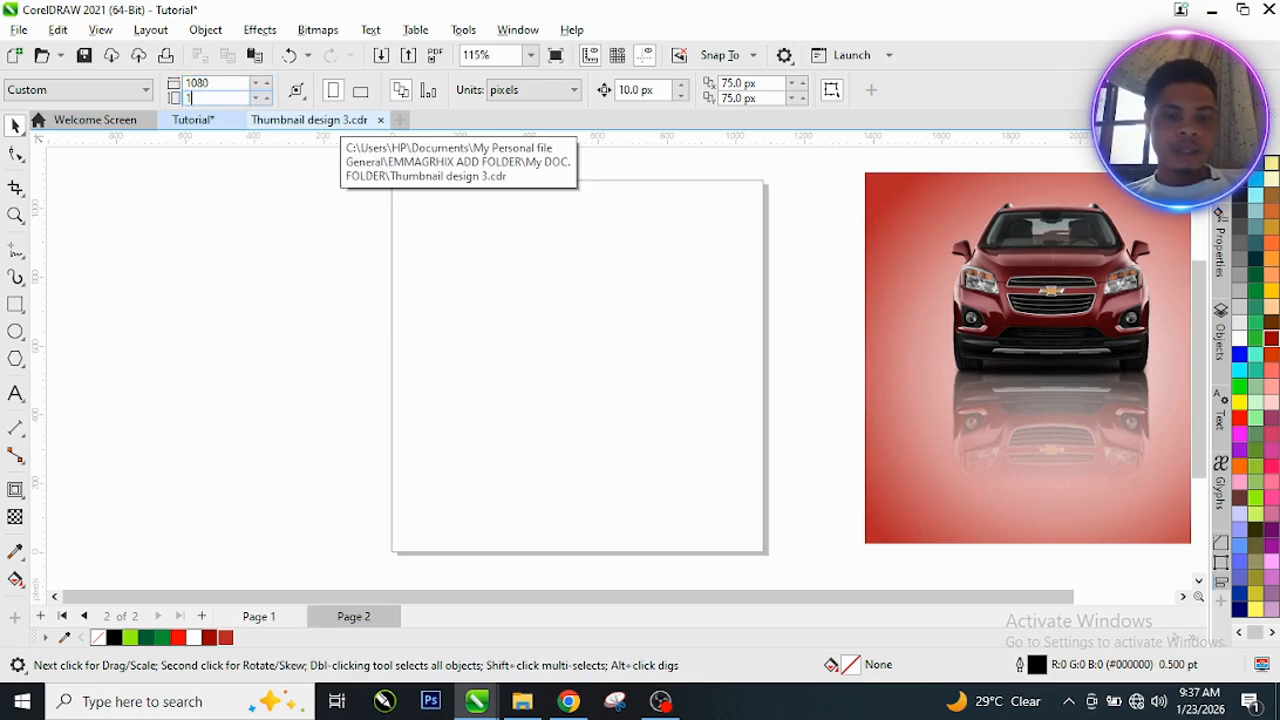
pyautogui.write('080')
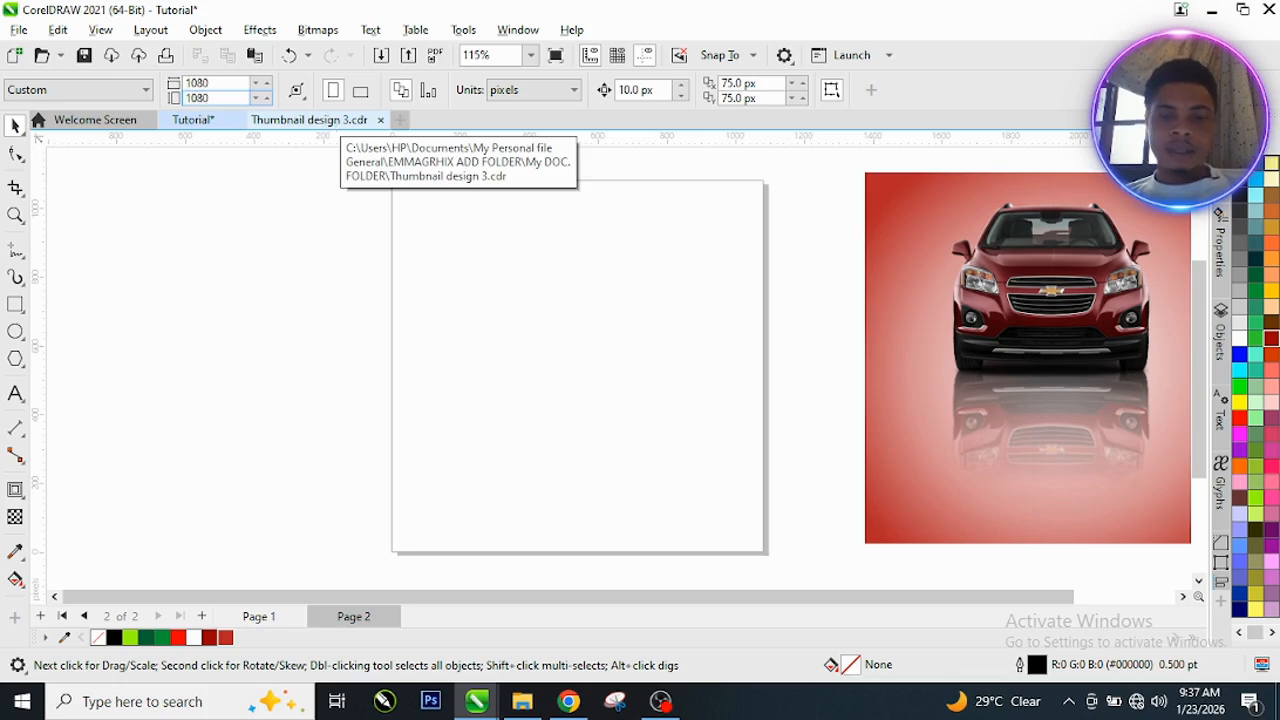
pyautogui.press('Return')
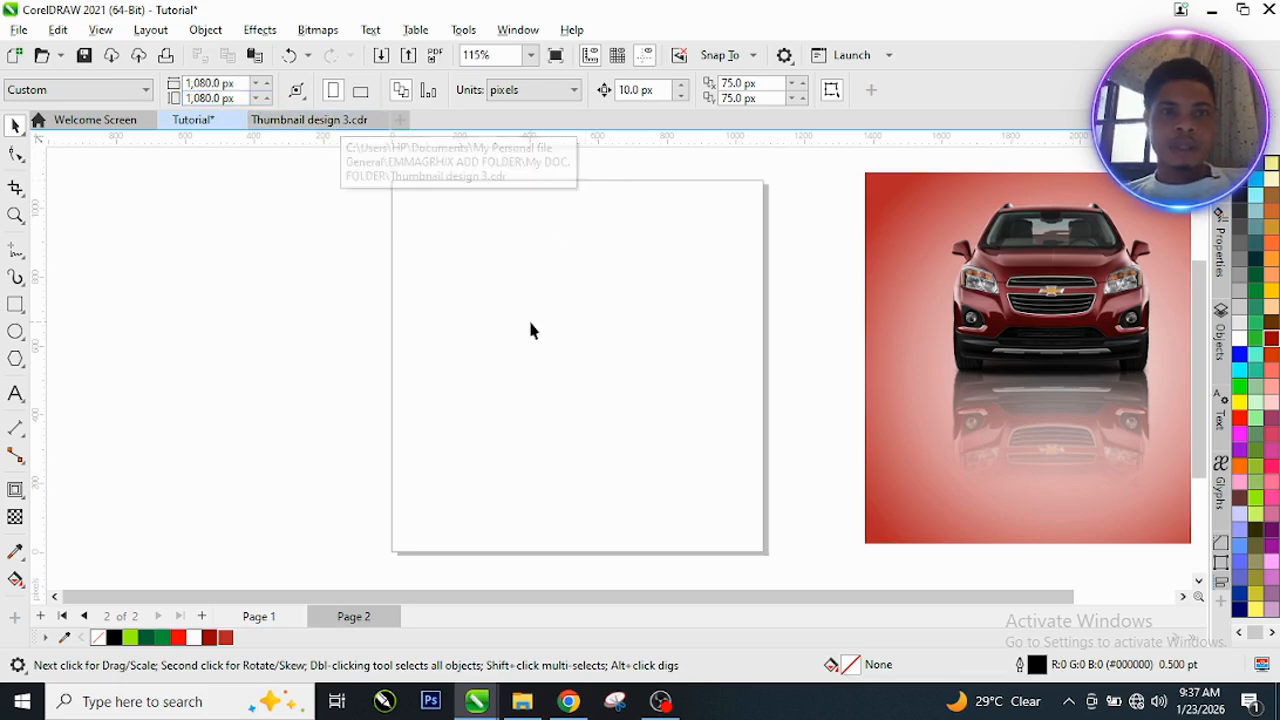
pyautogui.click(574, 92)
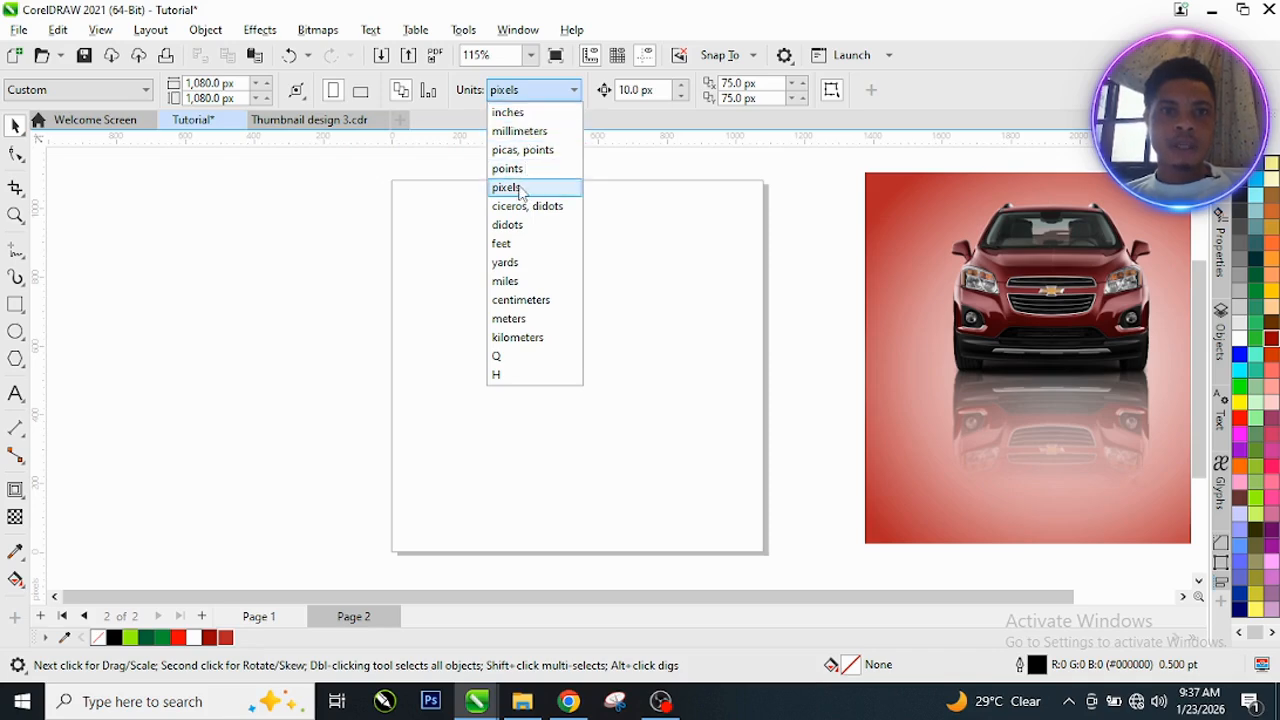
pyautogui.click(636, 217)
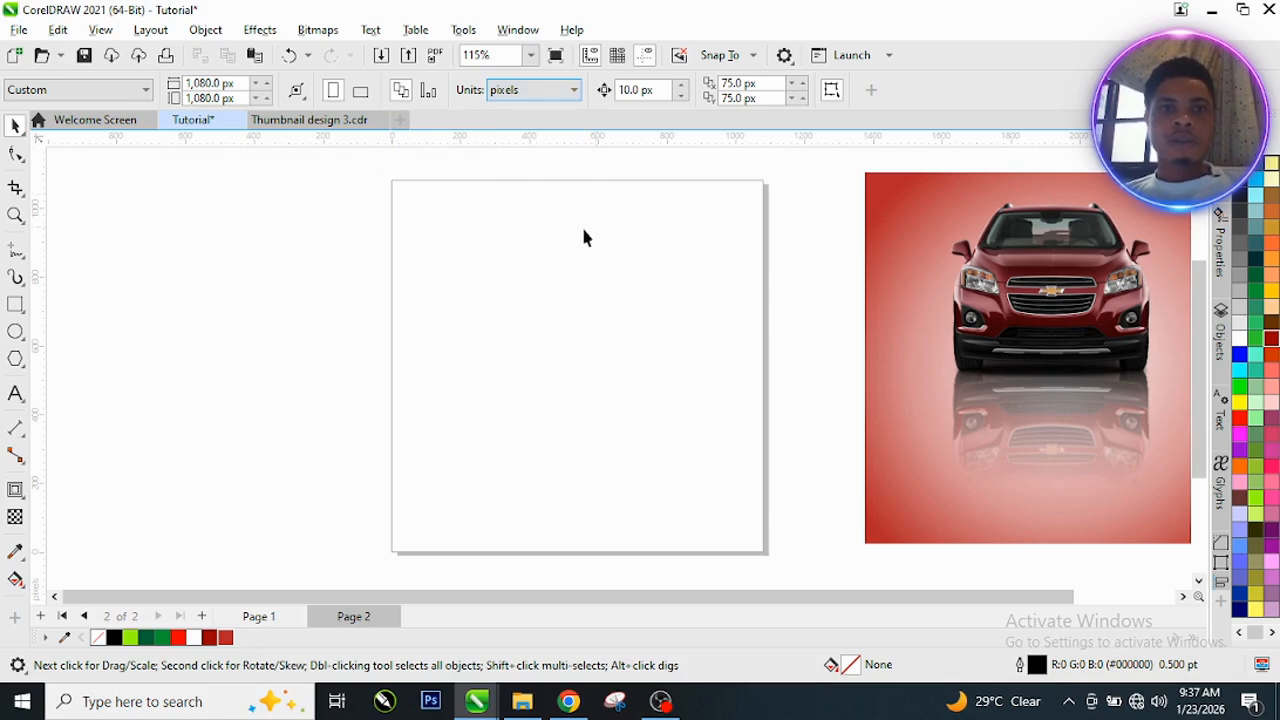
# - Draw a rectangle of about 1065 by 1063 px over the empty page
pyautogui.scroll(1, 730, 275)
pyautogui.scroll(-1, 646, 266)
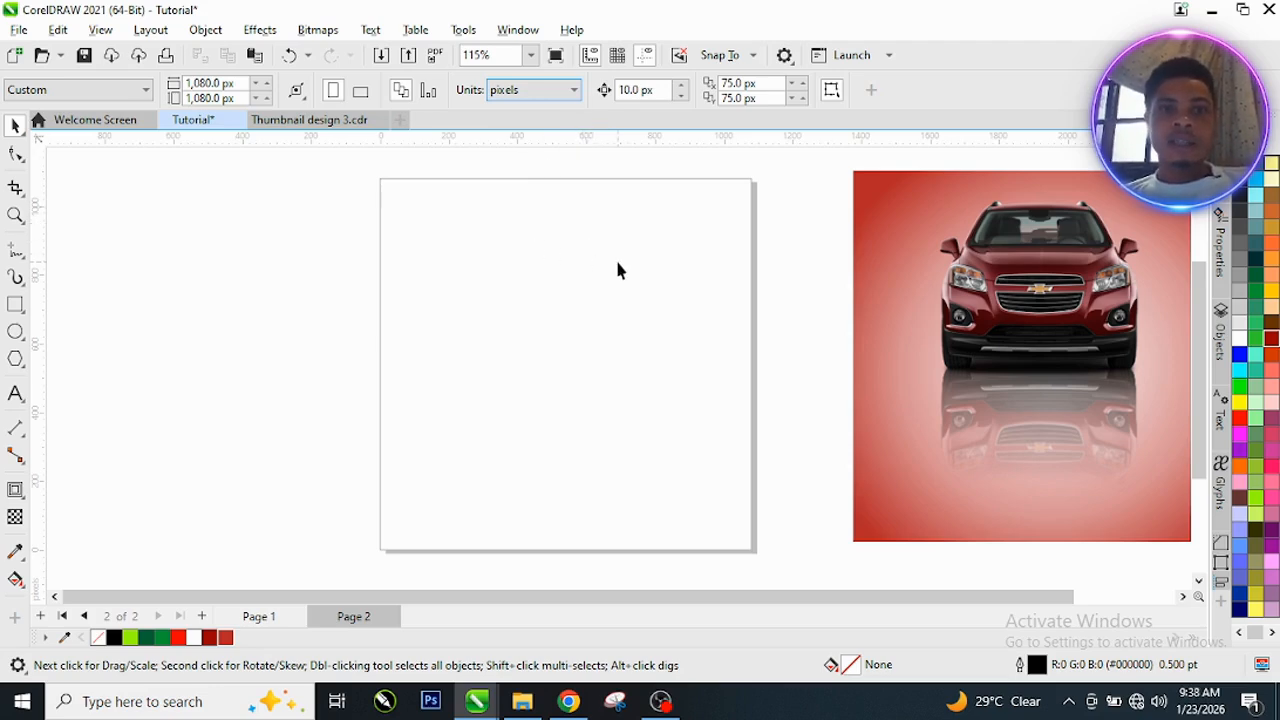
pyautogui.scroll(1, 616, 265)
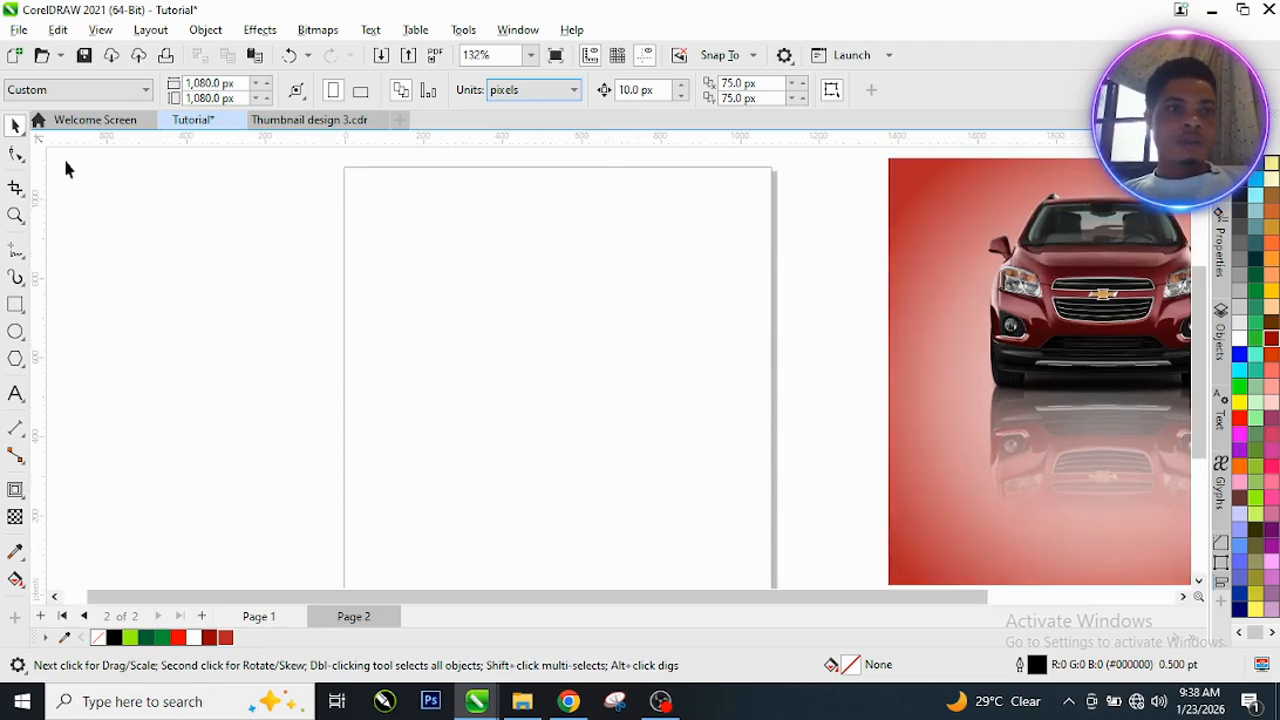
pyautogui.click(15, 304)
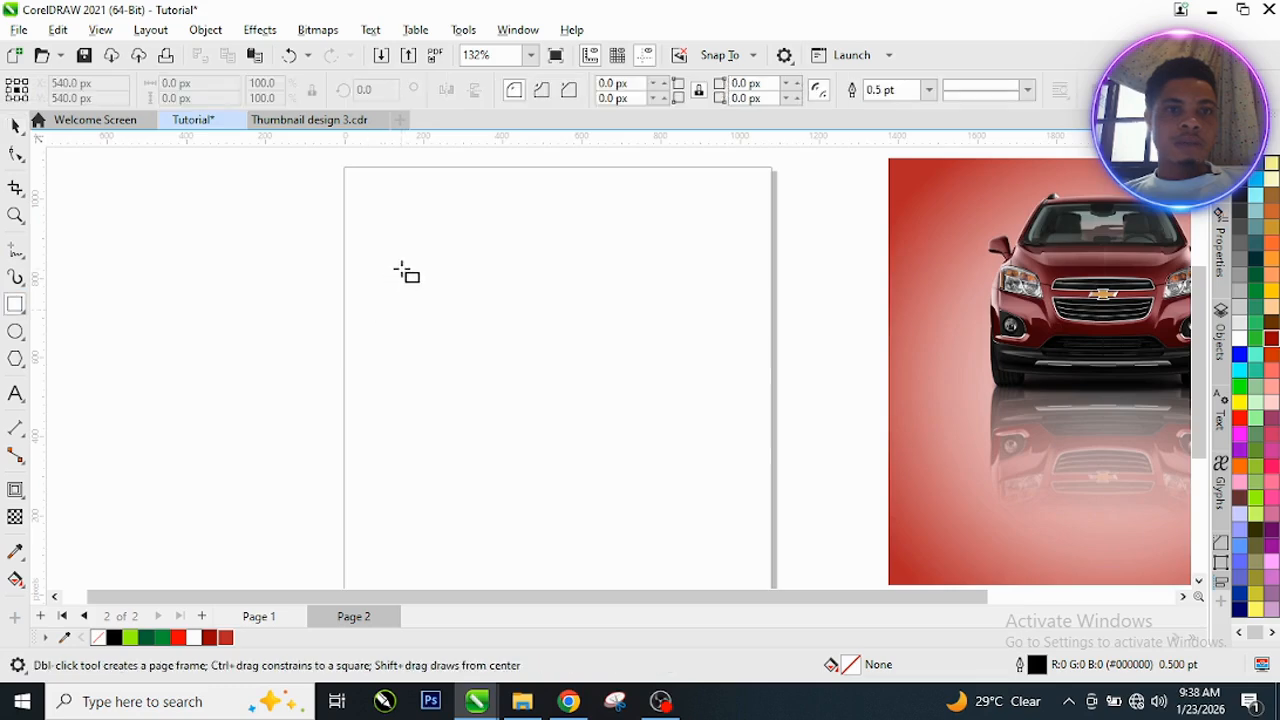
pyautogui.scroll(-1, 400, 271)
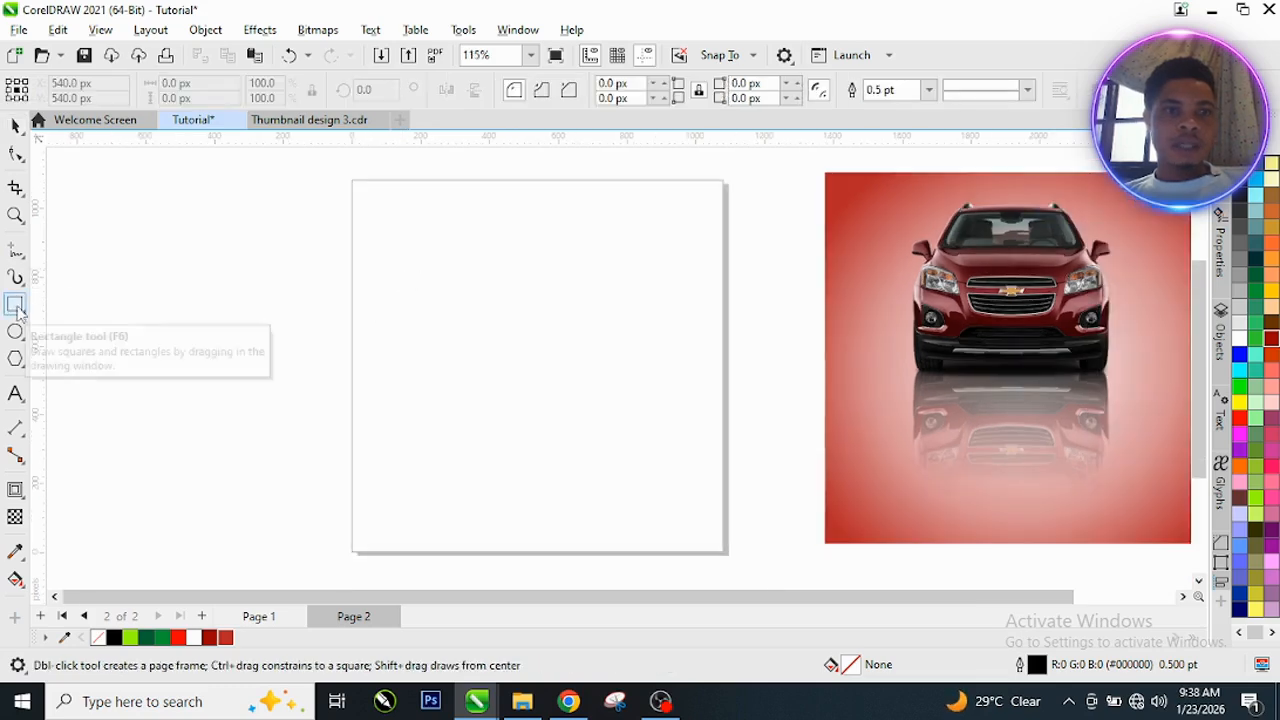
pyautogui.moveTo(352, 183); pyautogui.dragTo(718, 546)
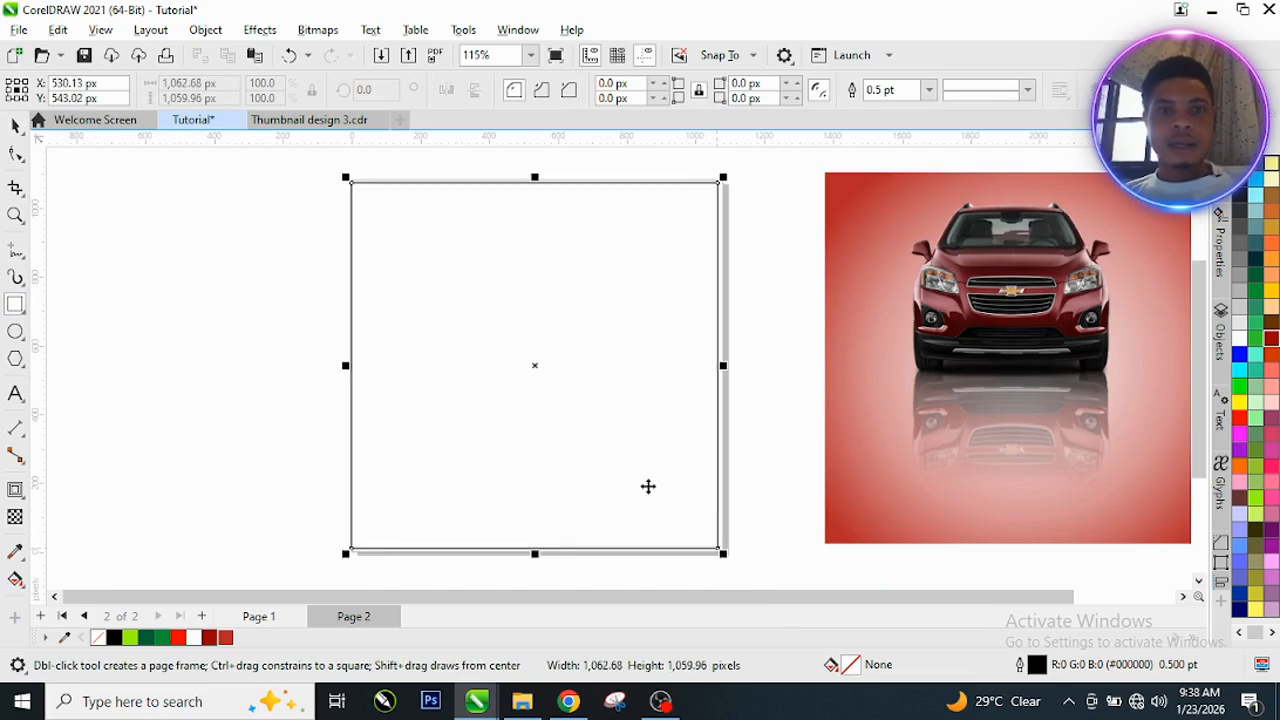
pyautogui.press('space')
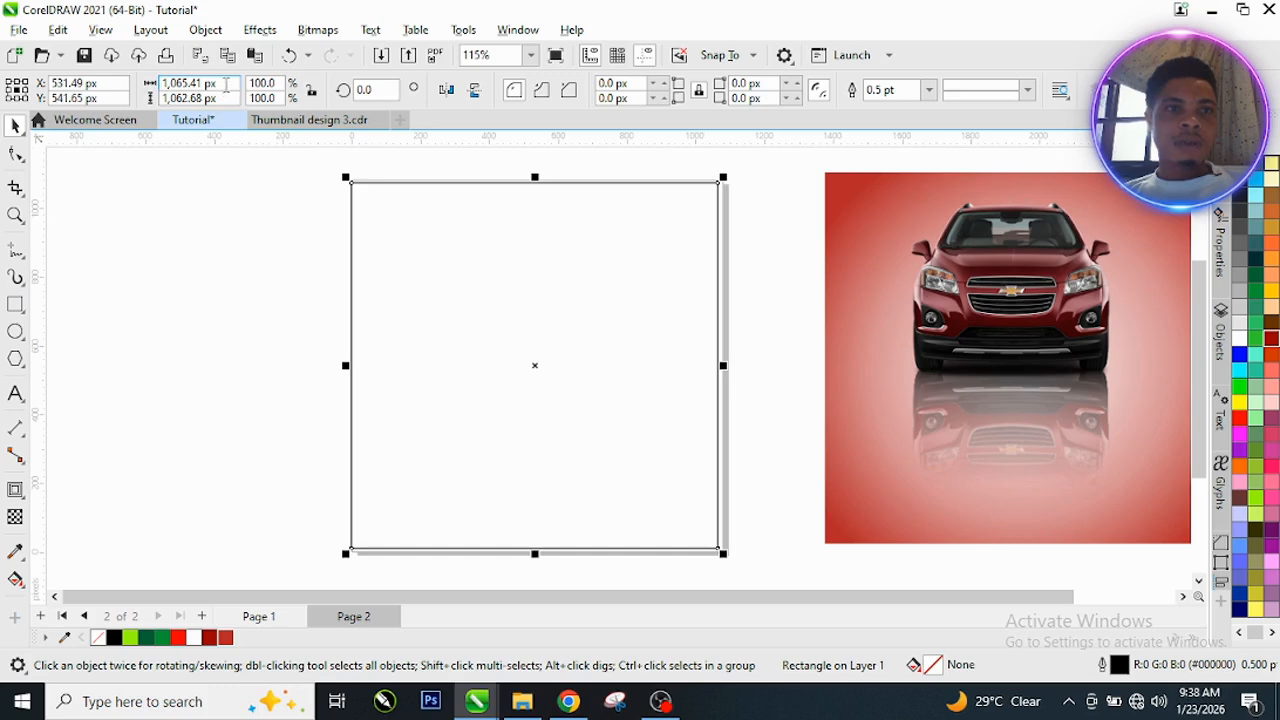
# - Set the rectangle's width and height to 1080 px and centre it on the page
pyautogui.click(220, 88)
pyautogui.write('1080')
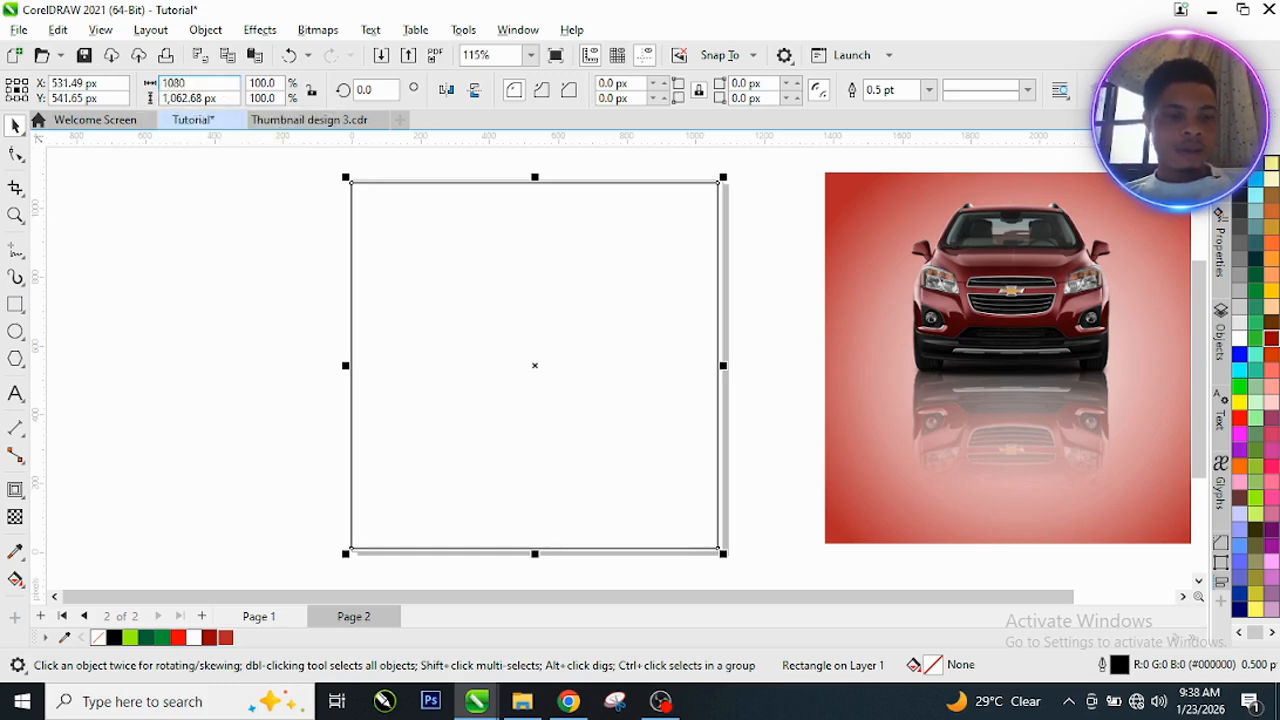
pyautogui.press('Tab')
pyautogui.write('180')
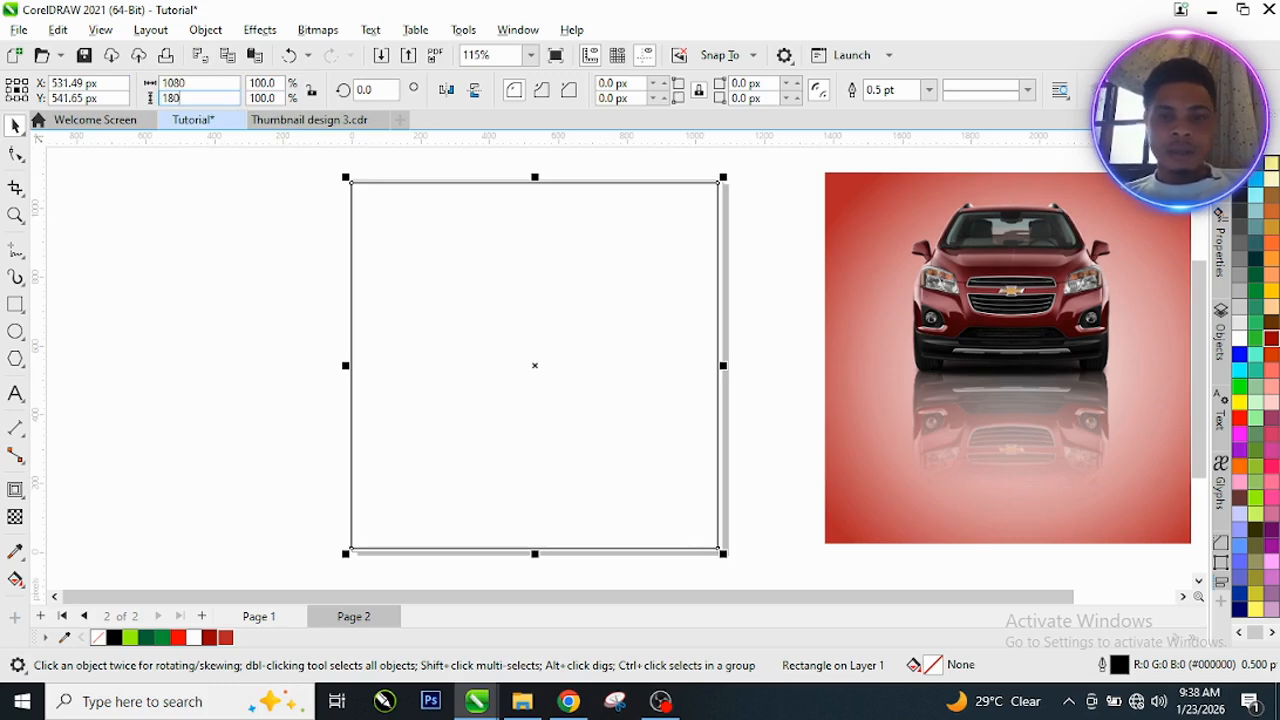
pyautogui.press('BackSpace')
pyautogui.press('BackSpace')
pyautogui.write('08')
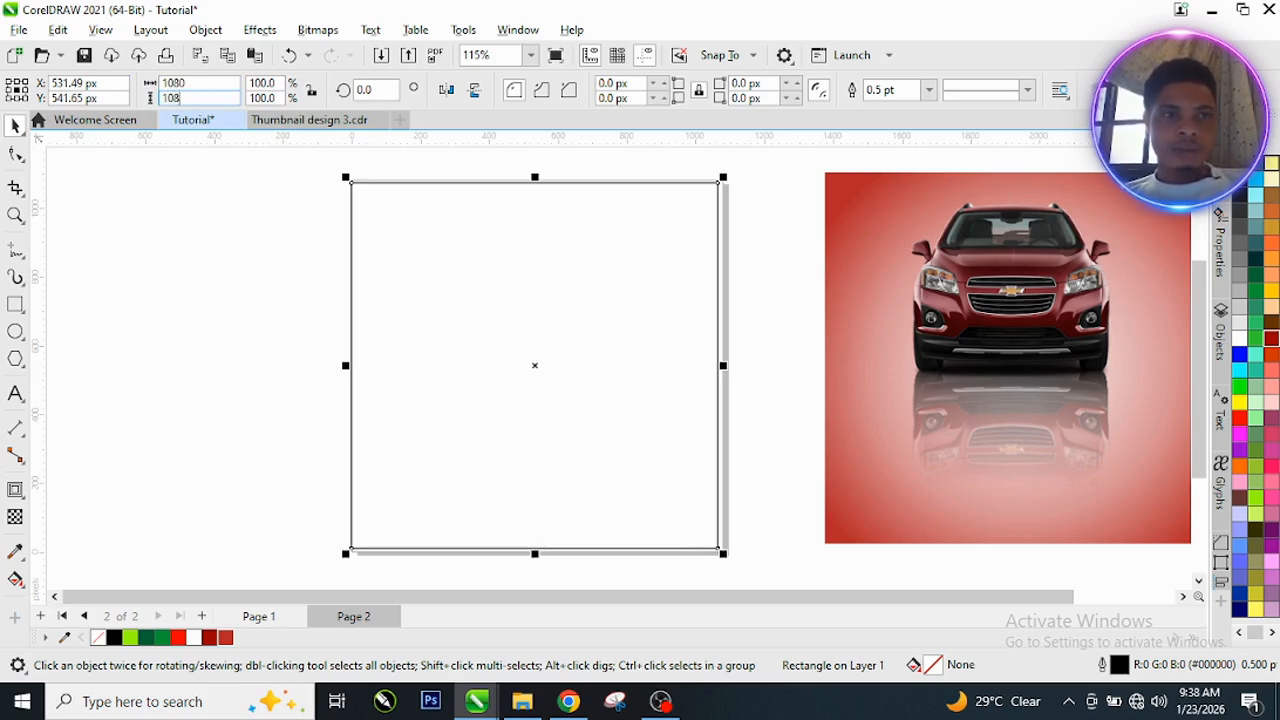
pyautogui.press('Return')
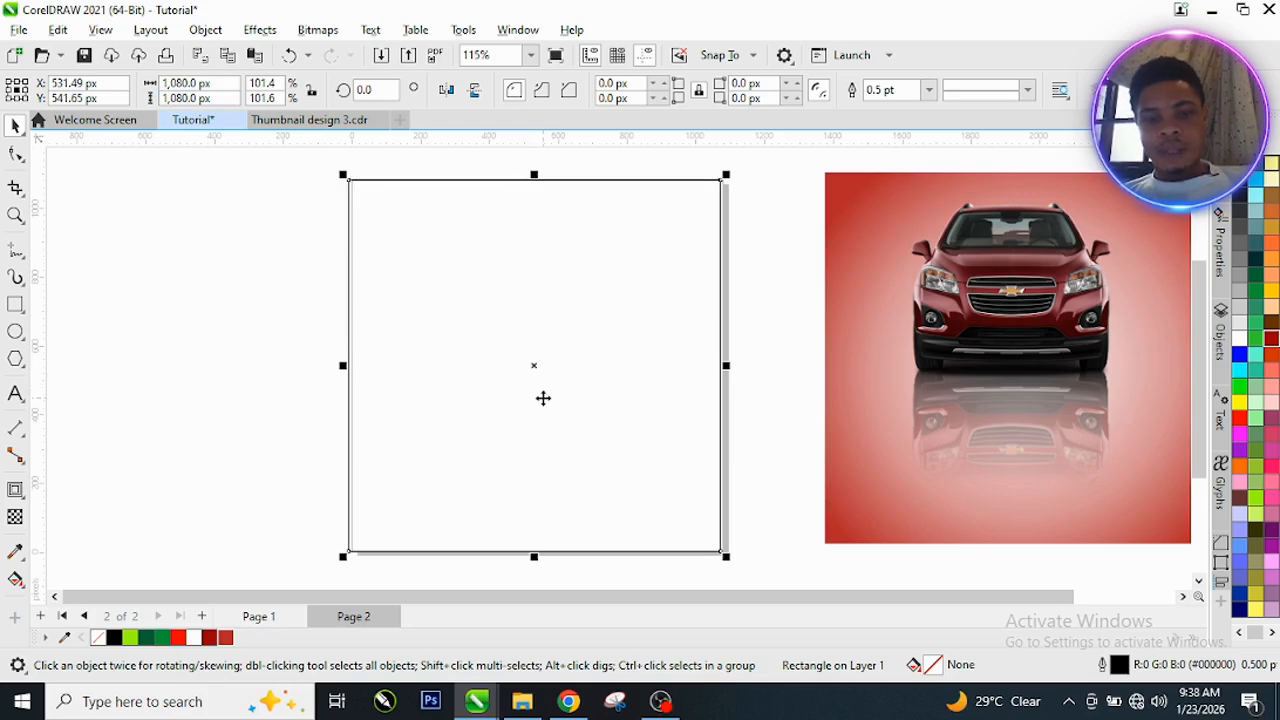
pyautogui.press('p')
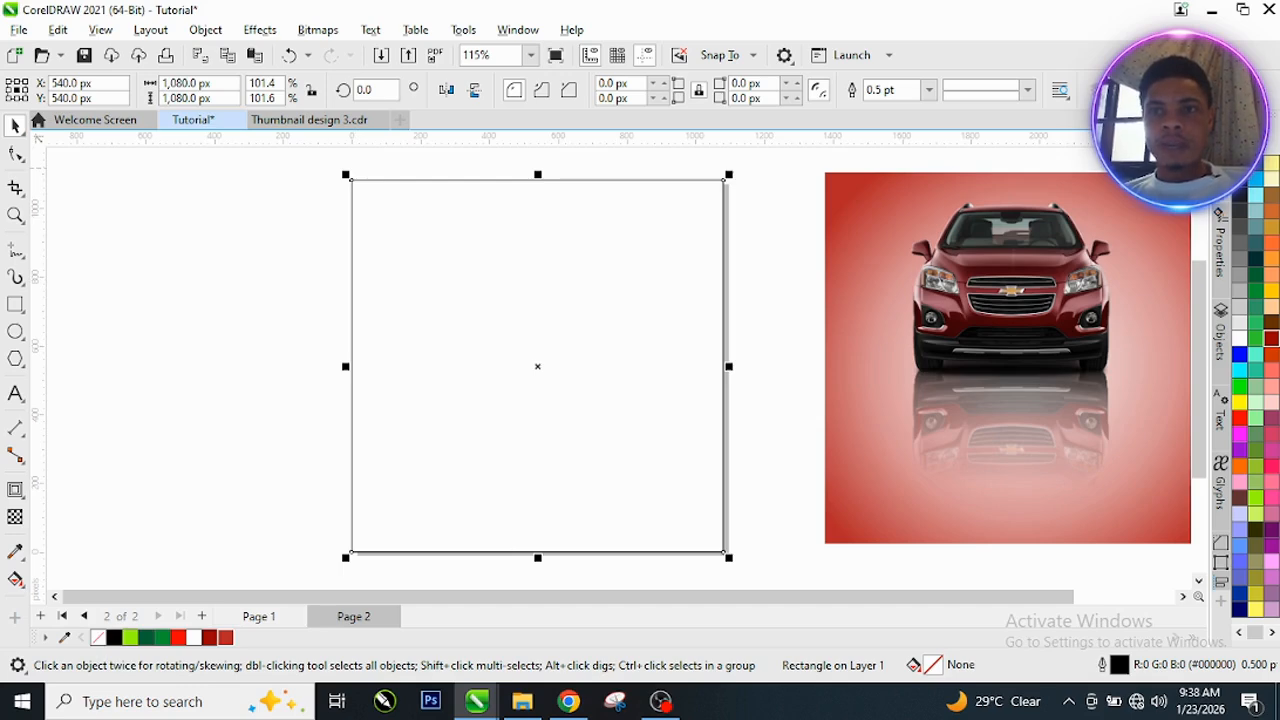
# - Remove the outline colour from the page-sized rectangle and deselect it
pyautogui.rightClick(97, 641)
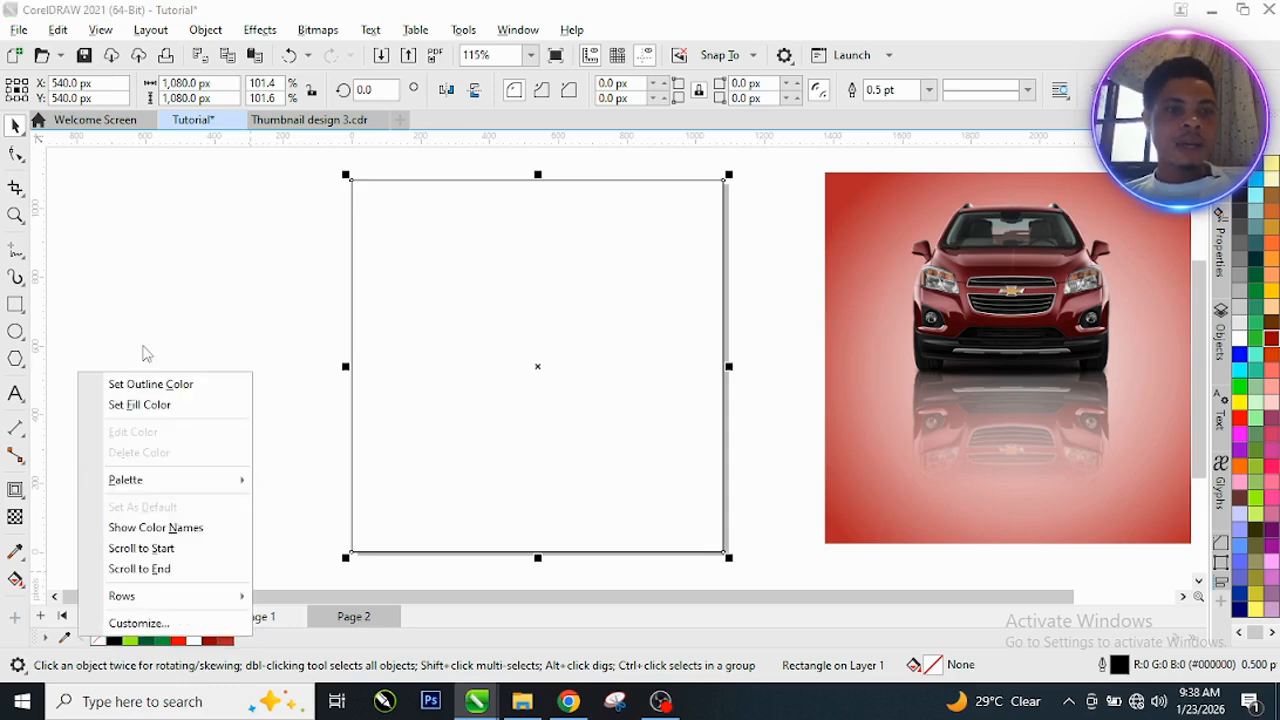
pyautogui.click(136, 388)
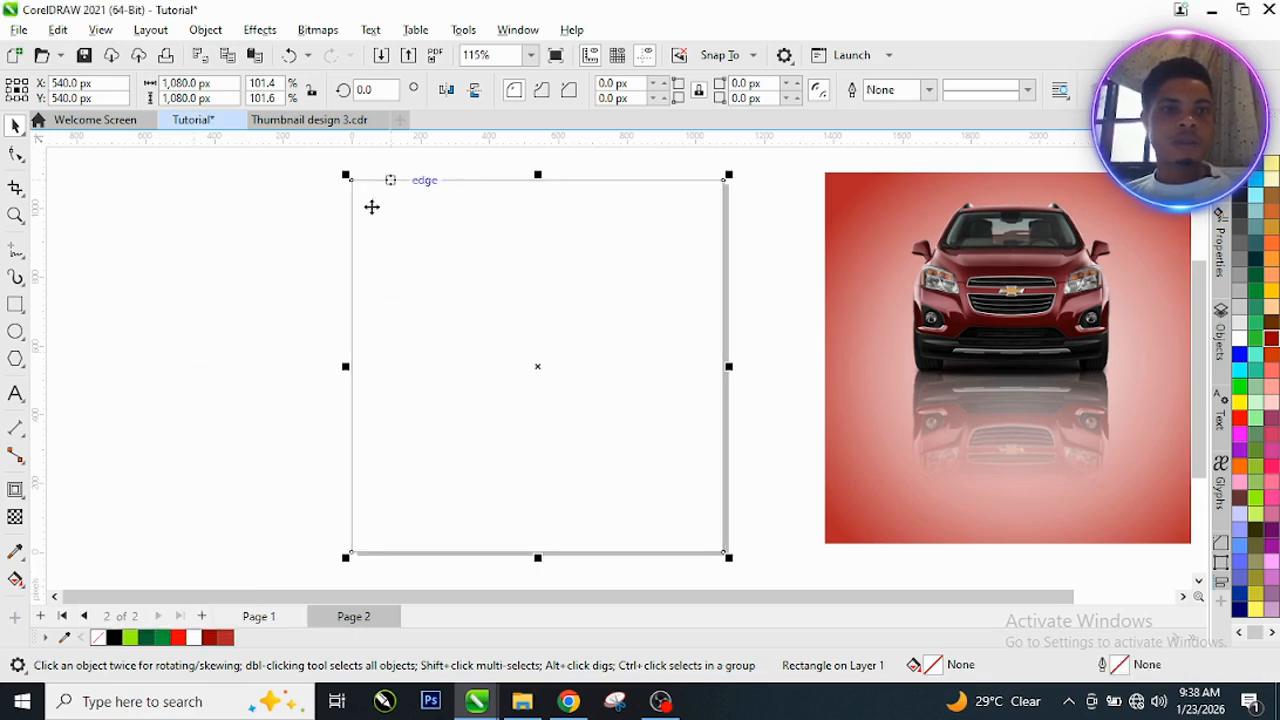
pyautogui.click(191, 346)
# - Place a copy of the finished design's upright car image in the upper half of the page and nudge it 10 px left
pyautogui.click(1044, 296)
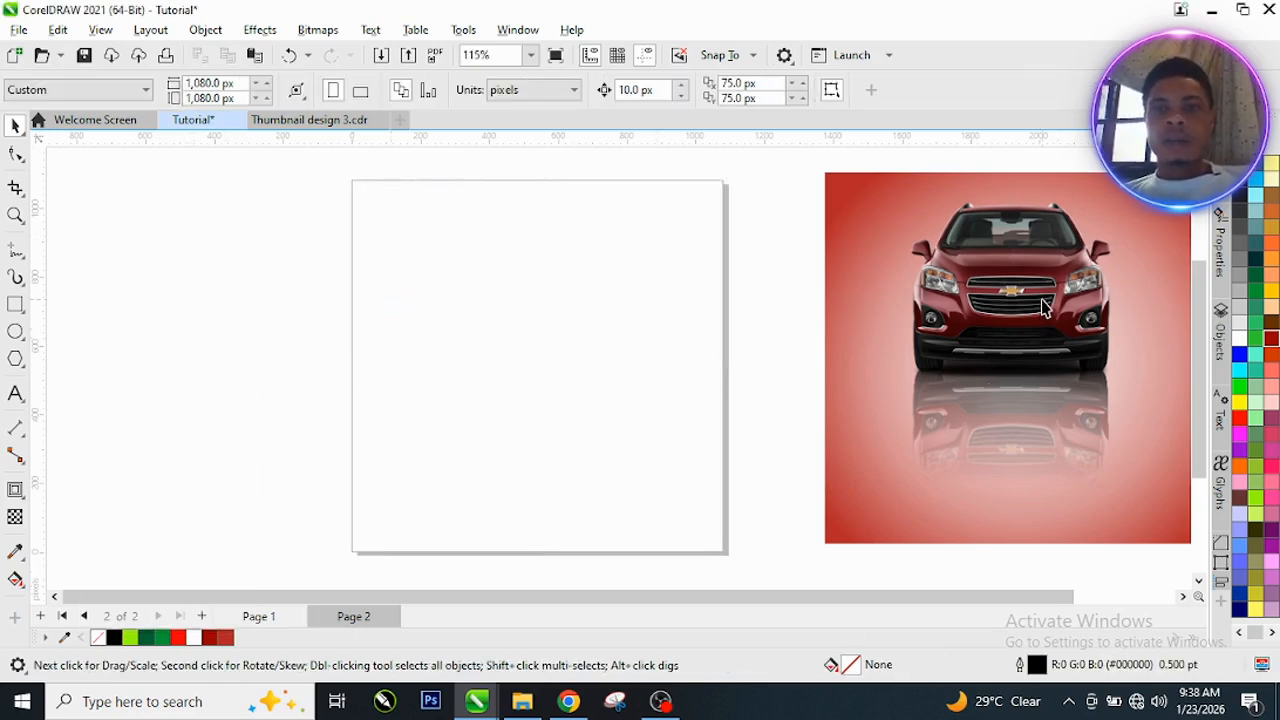
pyautogui.moveTo(1044, 296); pyautogui.dragTo(580, 294)
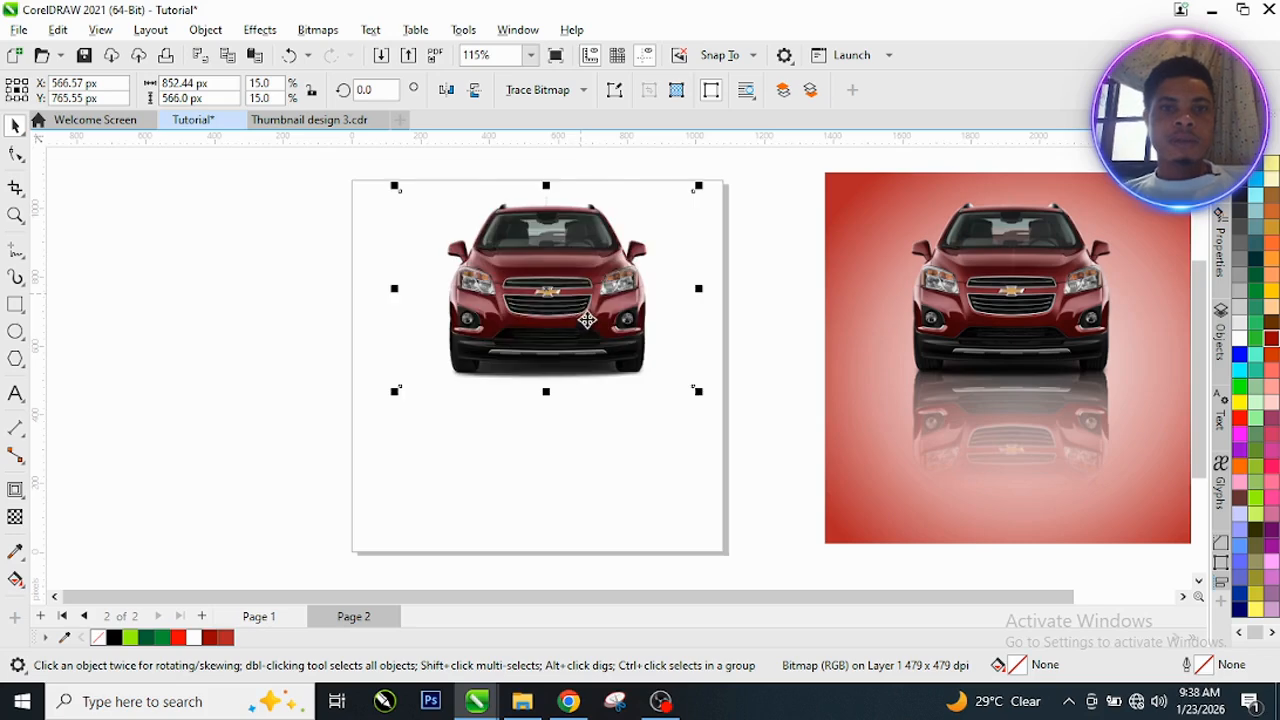
pyautogui.scroll(1, 573, 250)
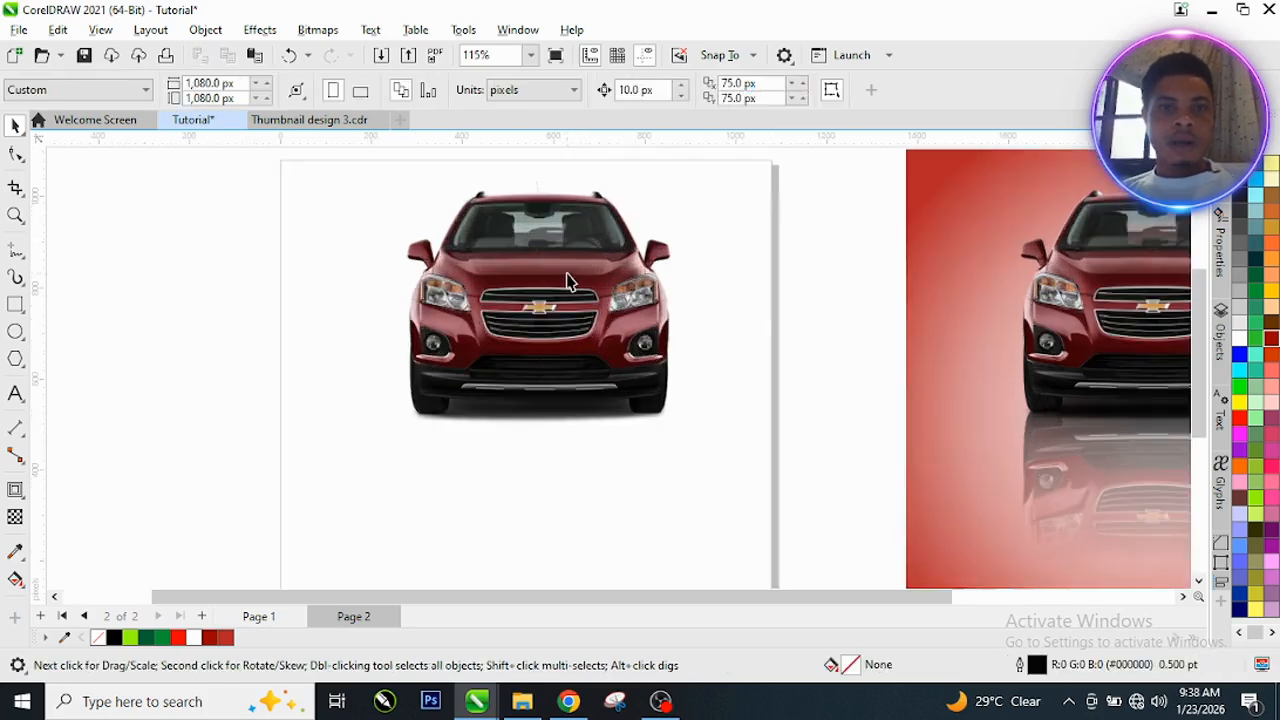
pyautogui.click(611, 296)
pyautogui.press('Left')
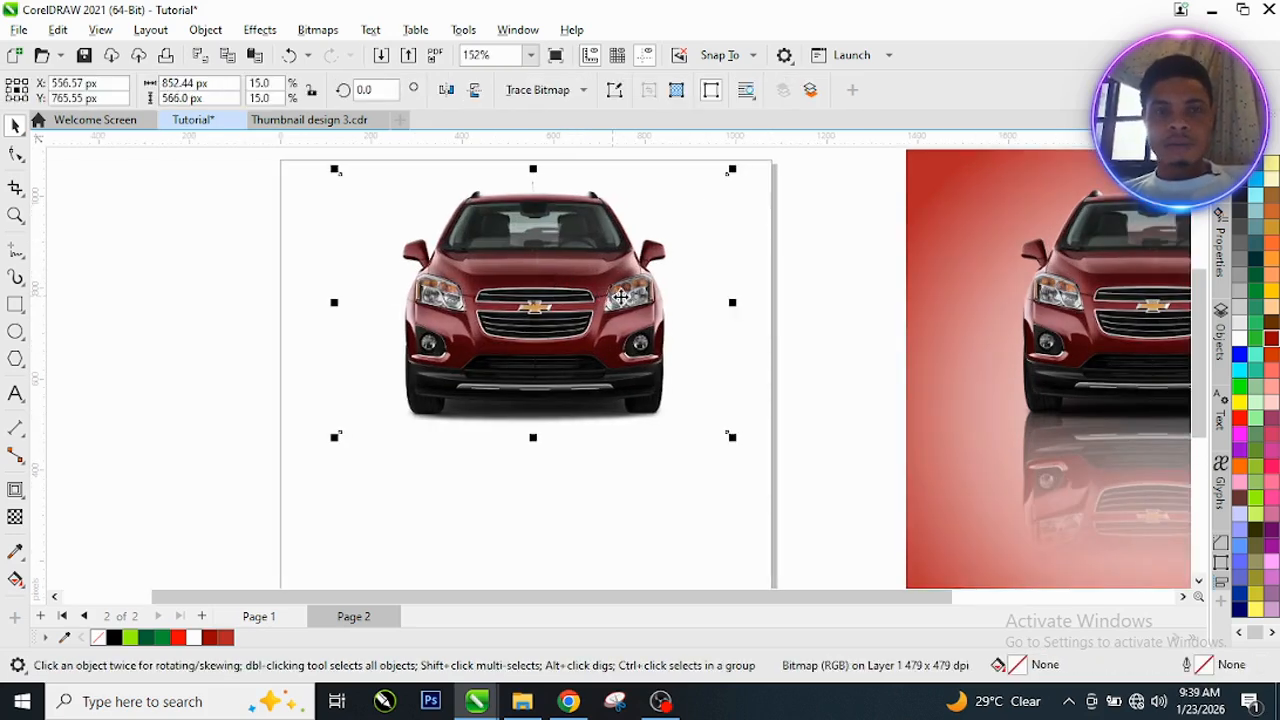
pyautogui.click(813, 280)
pyautogui.click(579, 310)
pyautogui.scroll(1, 637, 293)
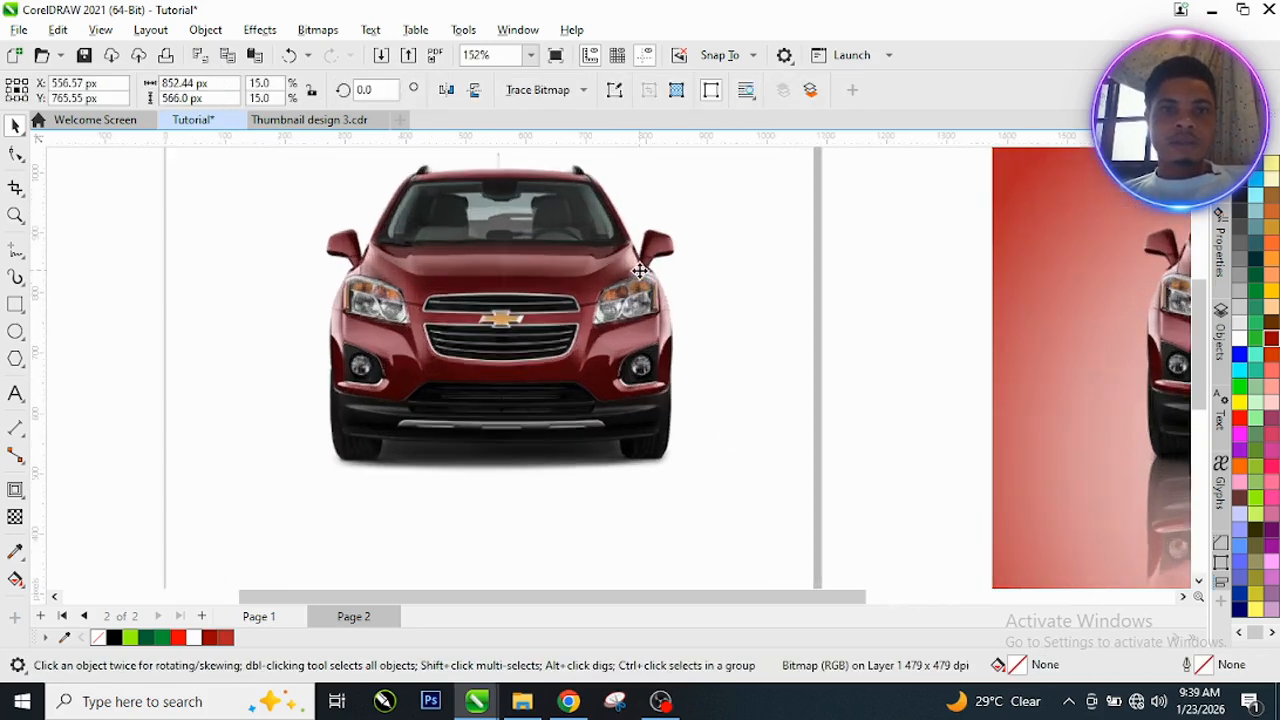
pyautogui.scroll(-2, 581, 264)
pyautogui.scroll(-1, 513, 281)
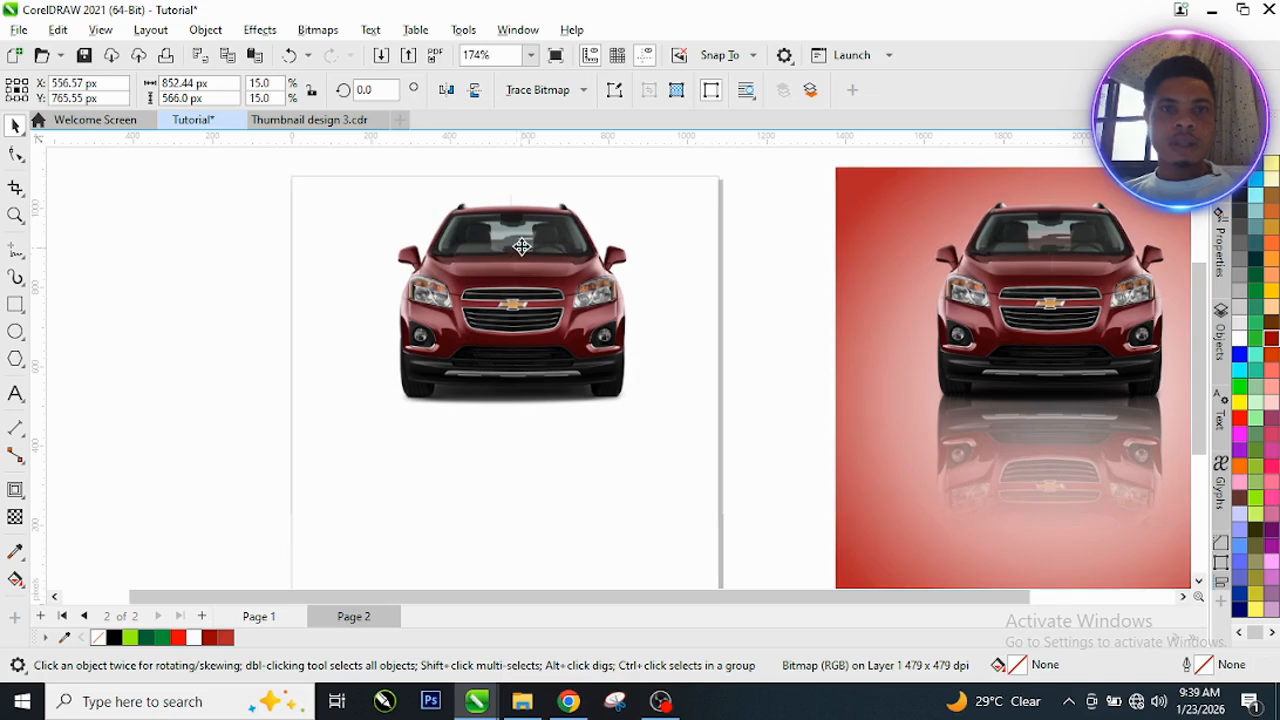
# - Copy the upright car image on the page to the clipboard and deselect it
pyautogui.scroll(1, 513, 252)
pyautogui.scroll(1, 513, 252)
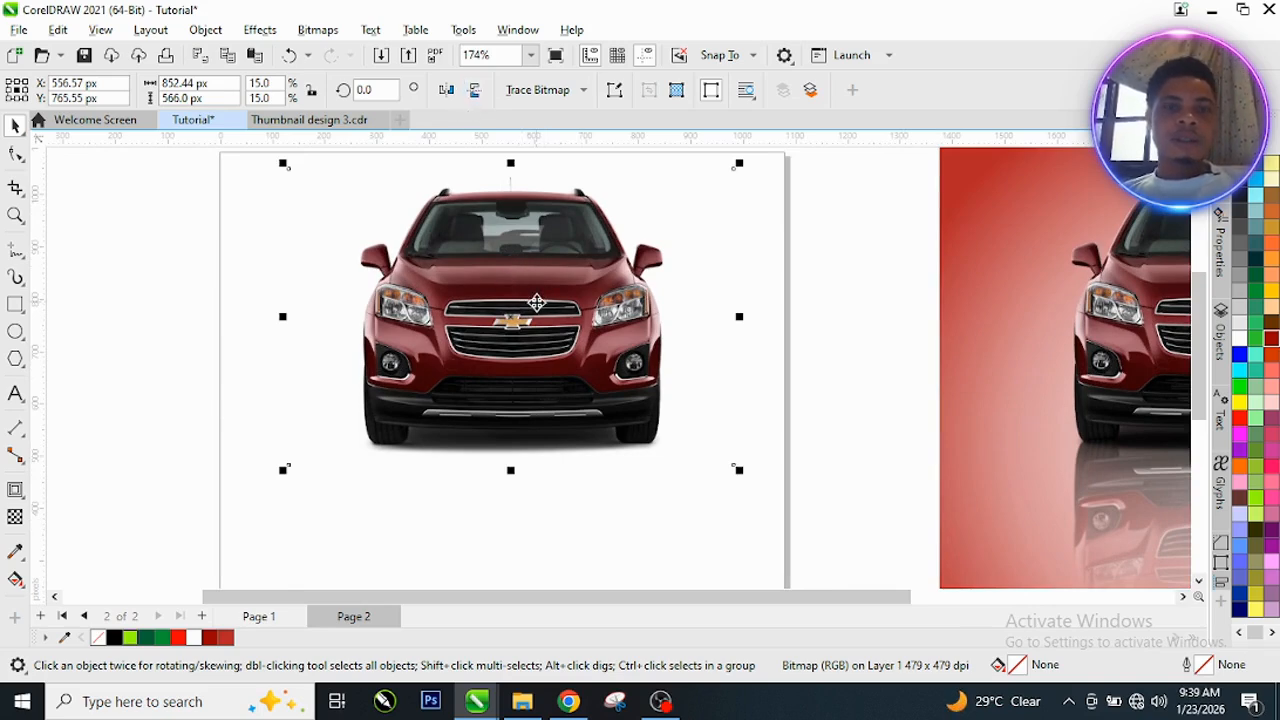
pyautogui.scroll(1, 535, 304)
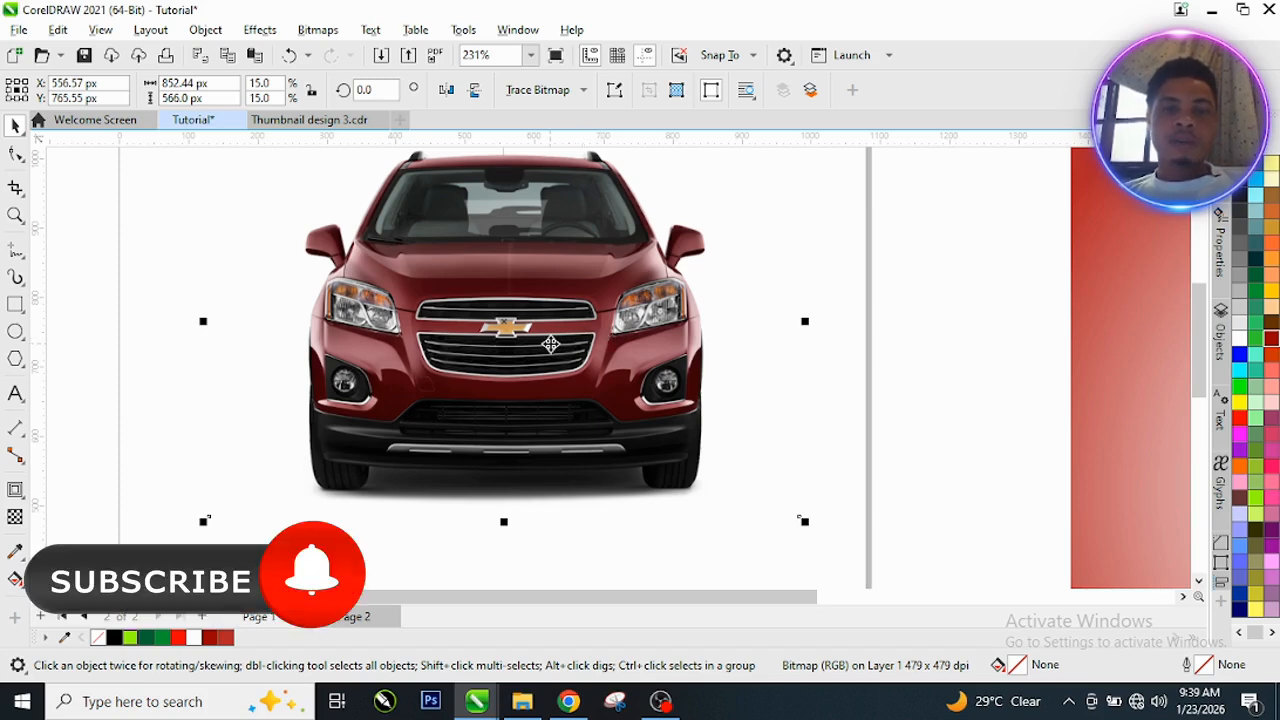
pyautogui.rightClick(506, 318)
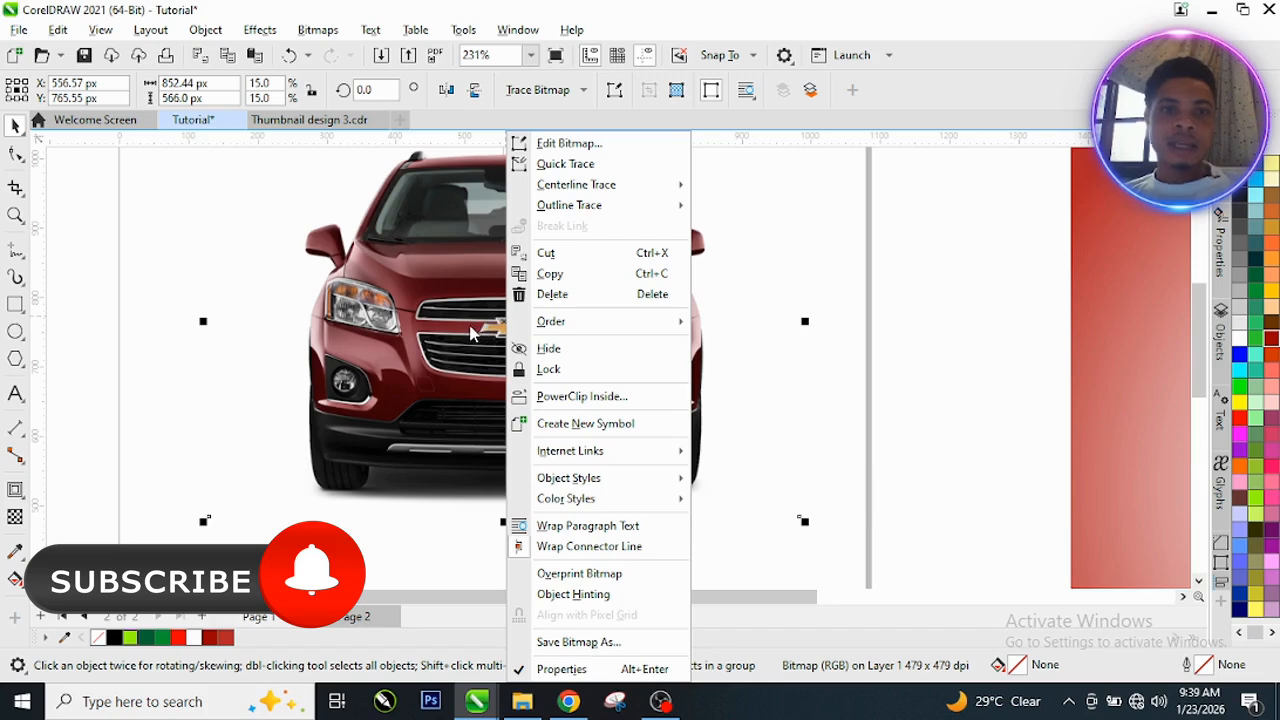
pyautogui.click(552, 274)
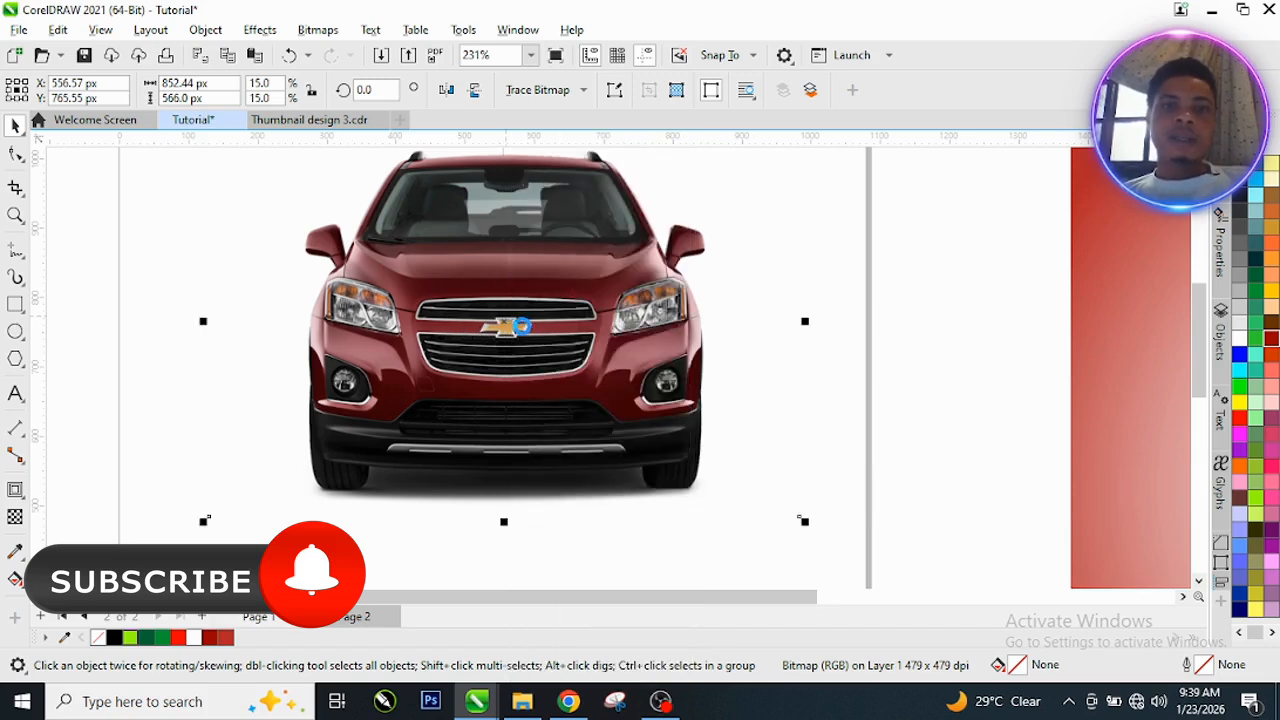
pyautogui.rightClick(514, 319)
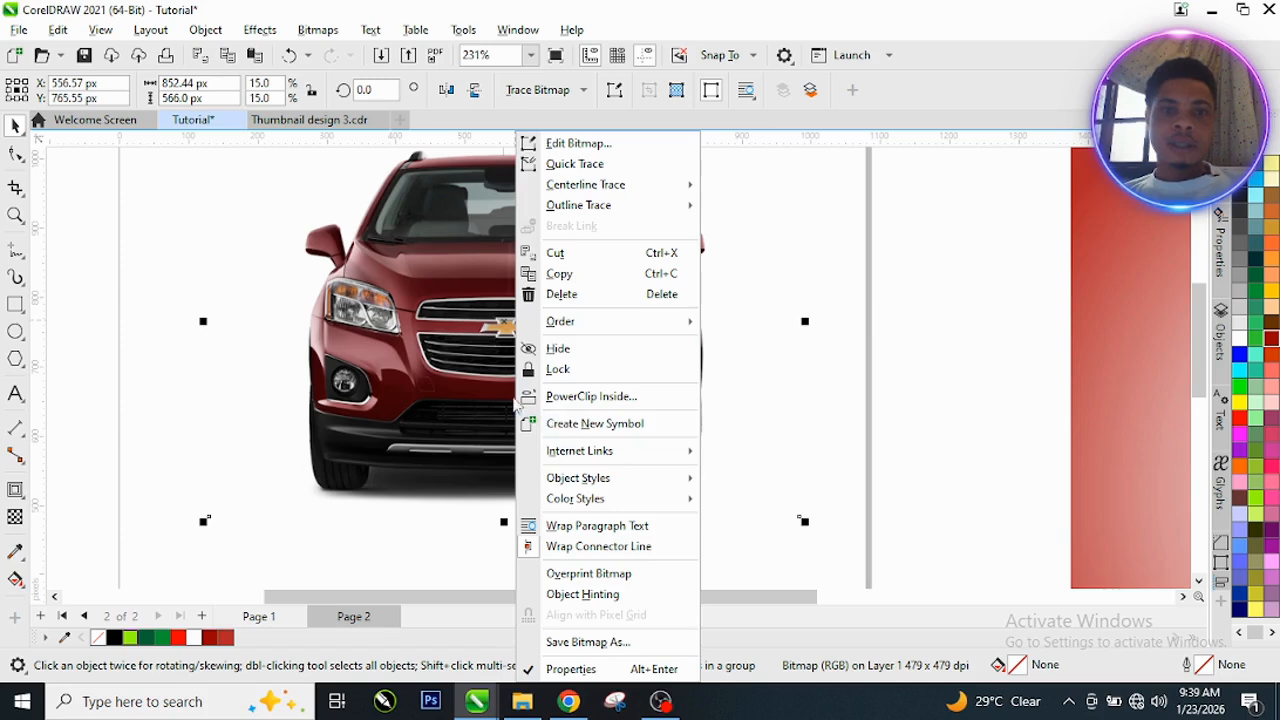
pyautogui.click(470, 350)
pyautogui.click(440, 330)
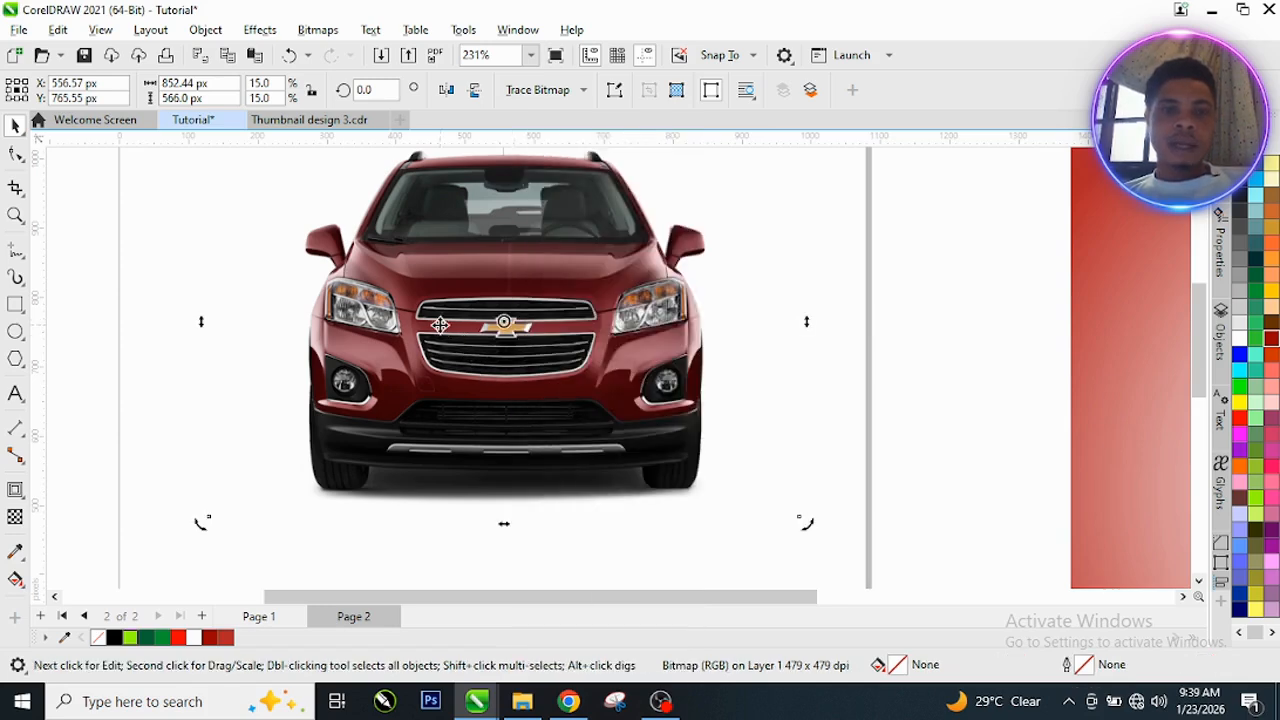
pyautogui.rightClick(440, 330)
pyautogui.click(485, 274)
pyautogui.press('Escape')
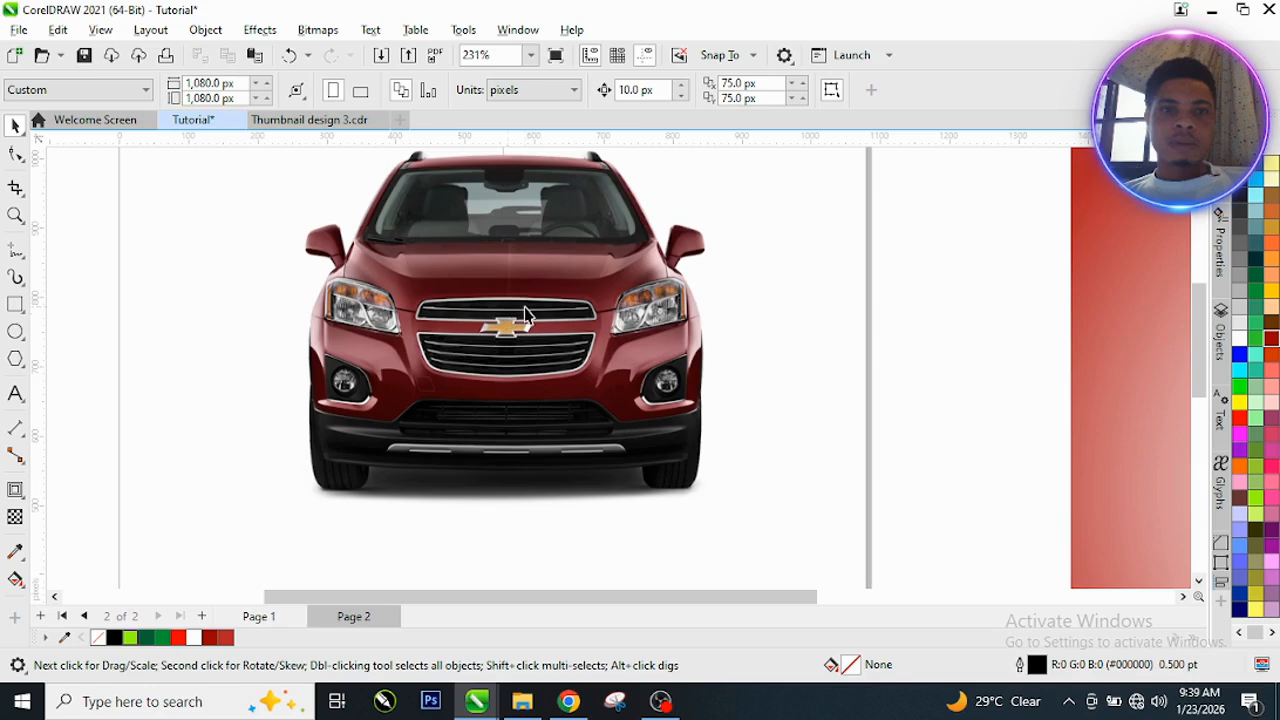
pyautogui.rightClick(783, 275)
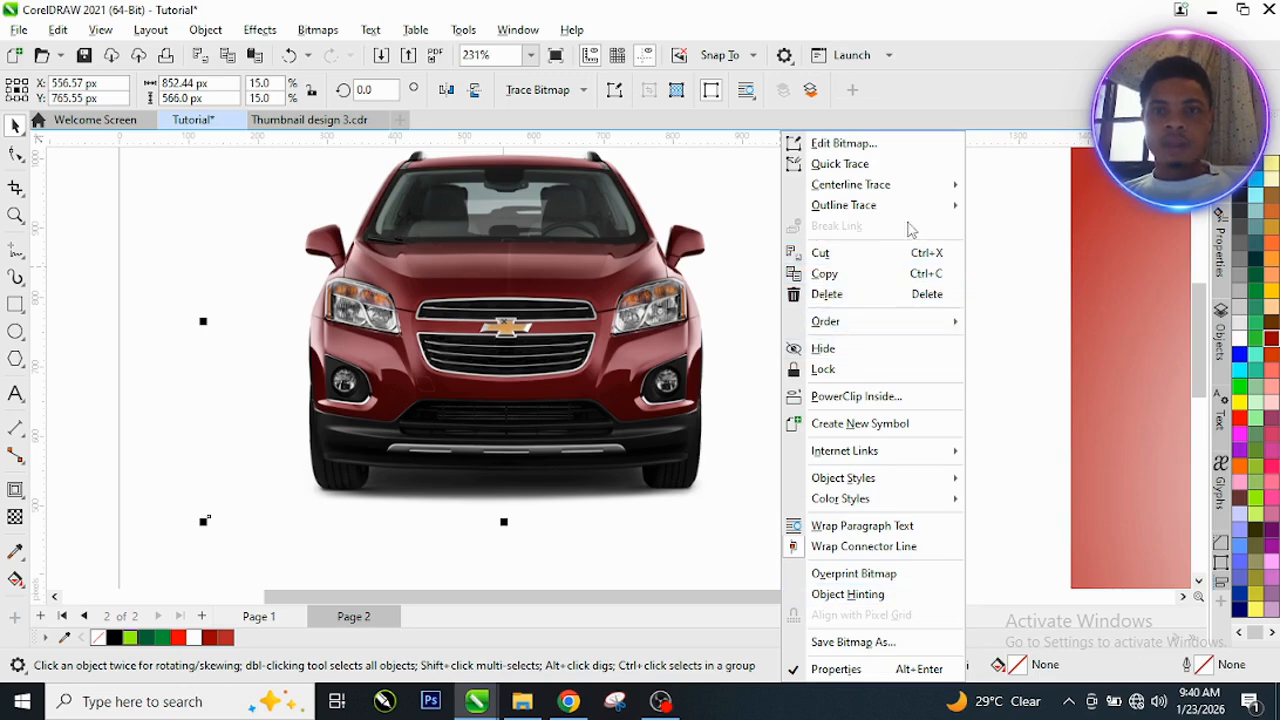
pyautogui.click(1032, 213)
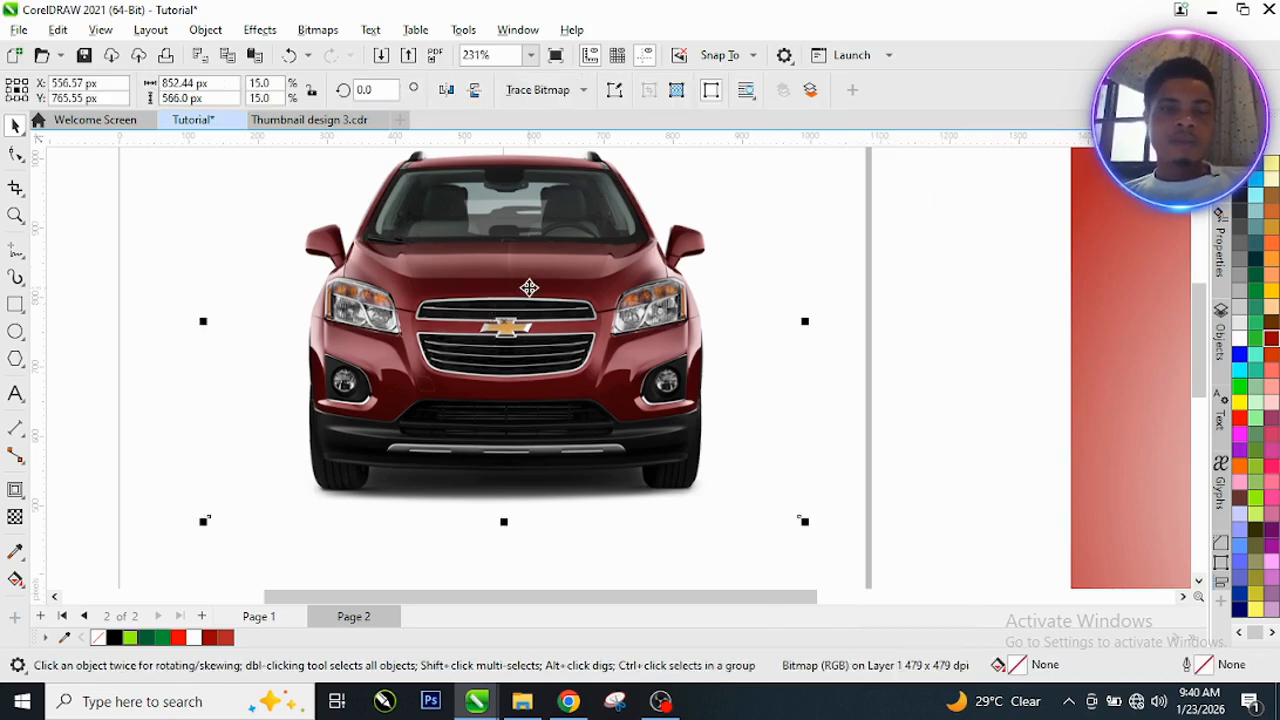
pyautogui.moveTo(528, 286); pyautogui.dragTo(473, 369)
pyautogui.hotkey('ctrl', 'z')
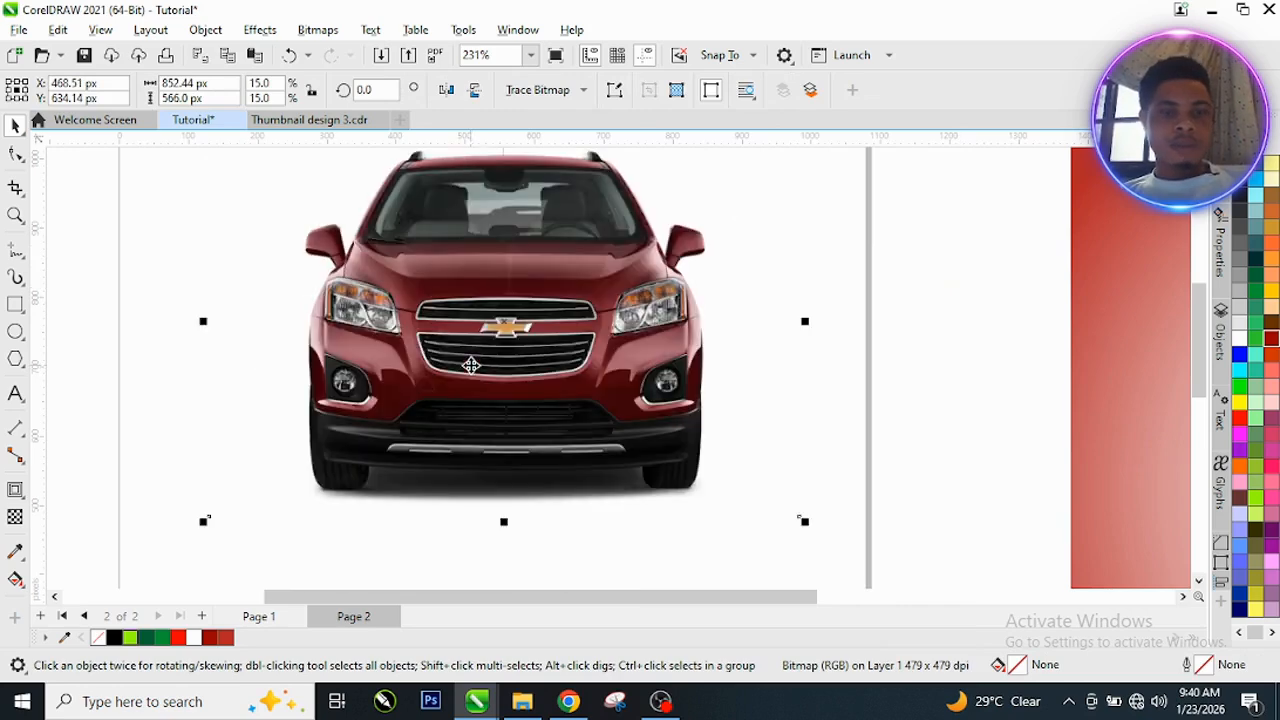
# - Copy the car image, paste the duplicate directly over the original, and clear the selection
pyautogui.rightClick(480, 318)
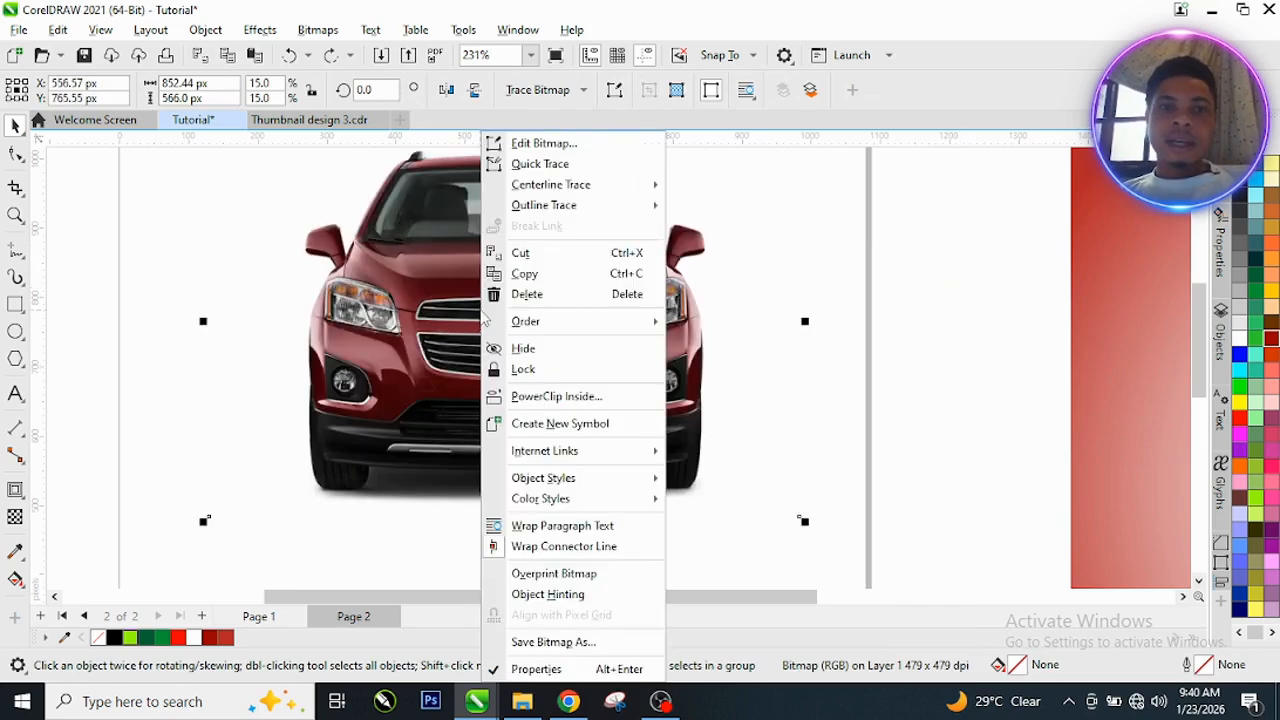
pyautogui.click(519, 274)
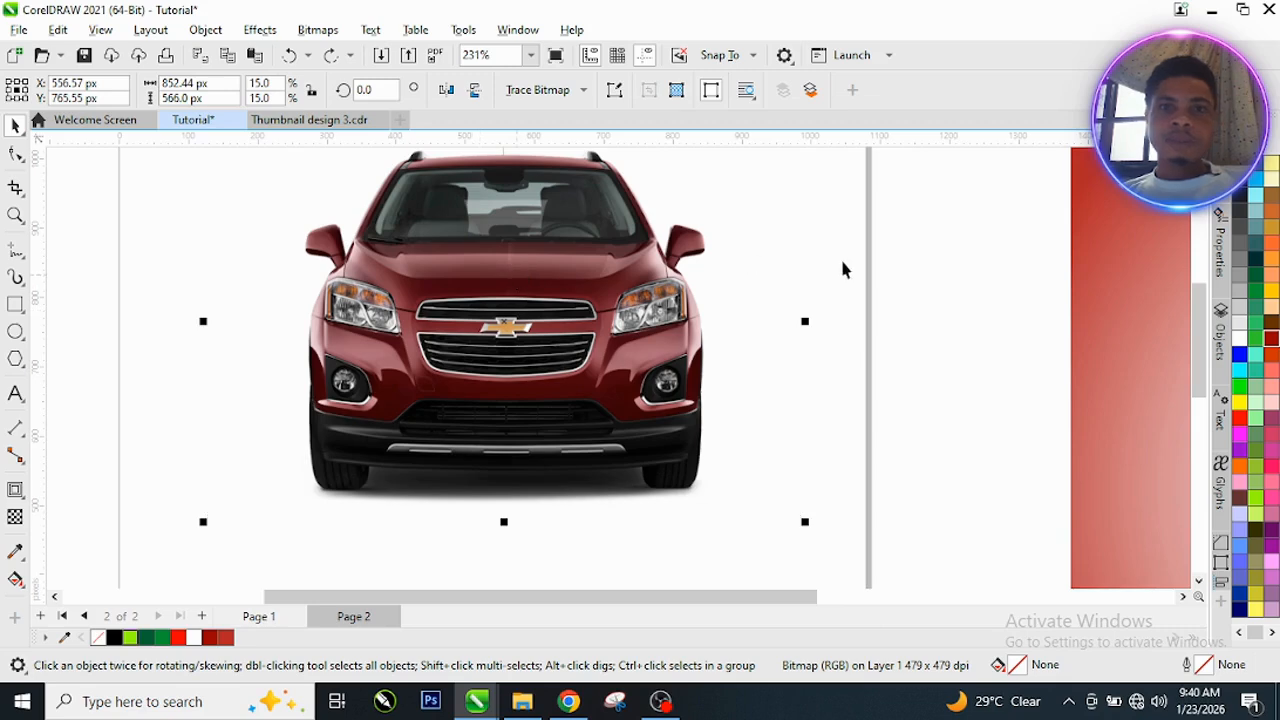
pyautogui.rightClick(884, 251)
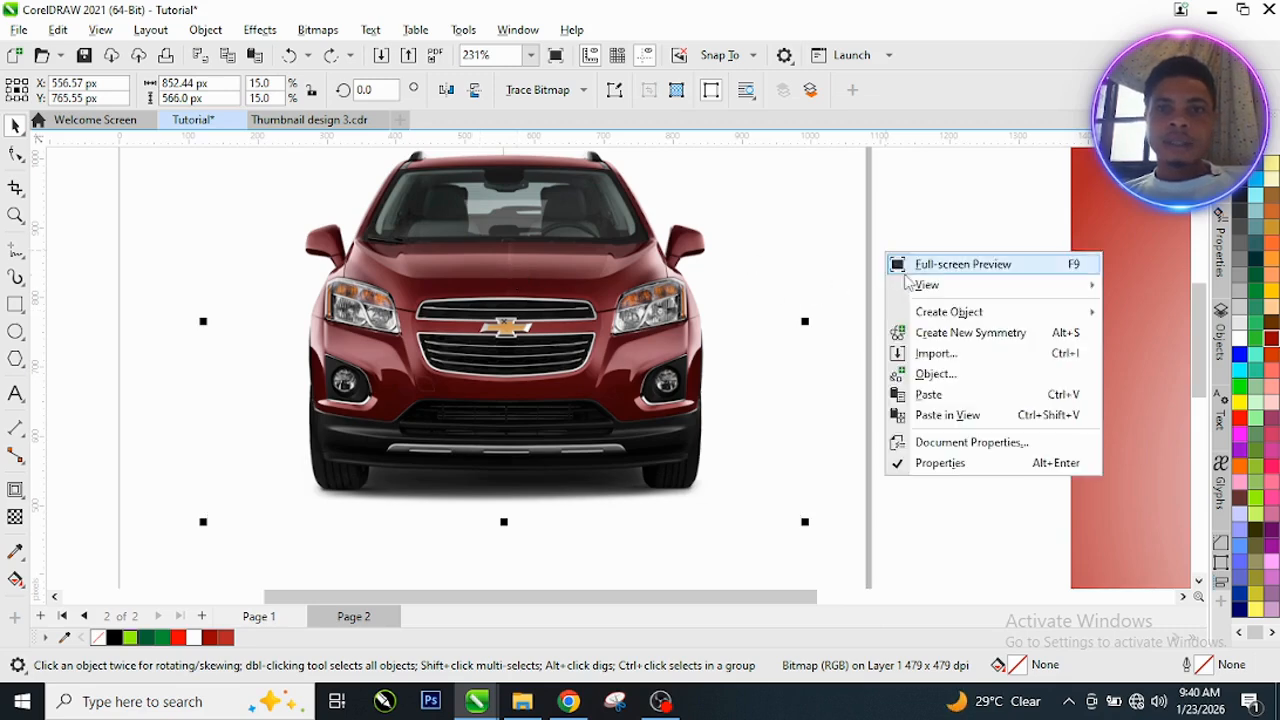
pyautogui.click(928, 395)
pyautogui.press('Escape')
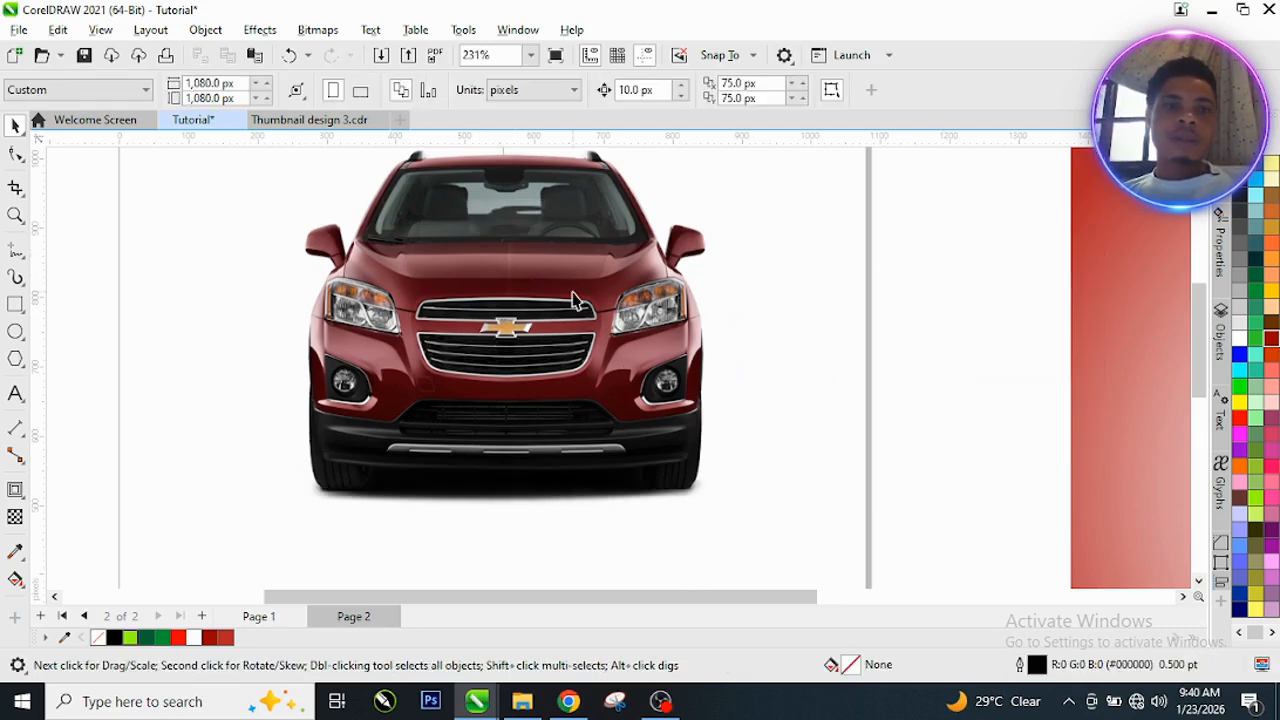
# - Move the pasted duplicate off to the left of the page to check for the original beneath, and undo the move
pyautogui.scroll(-2, 528, 318)
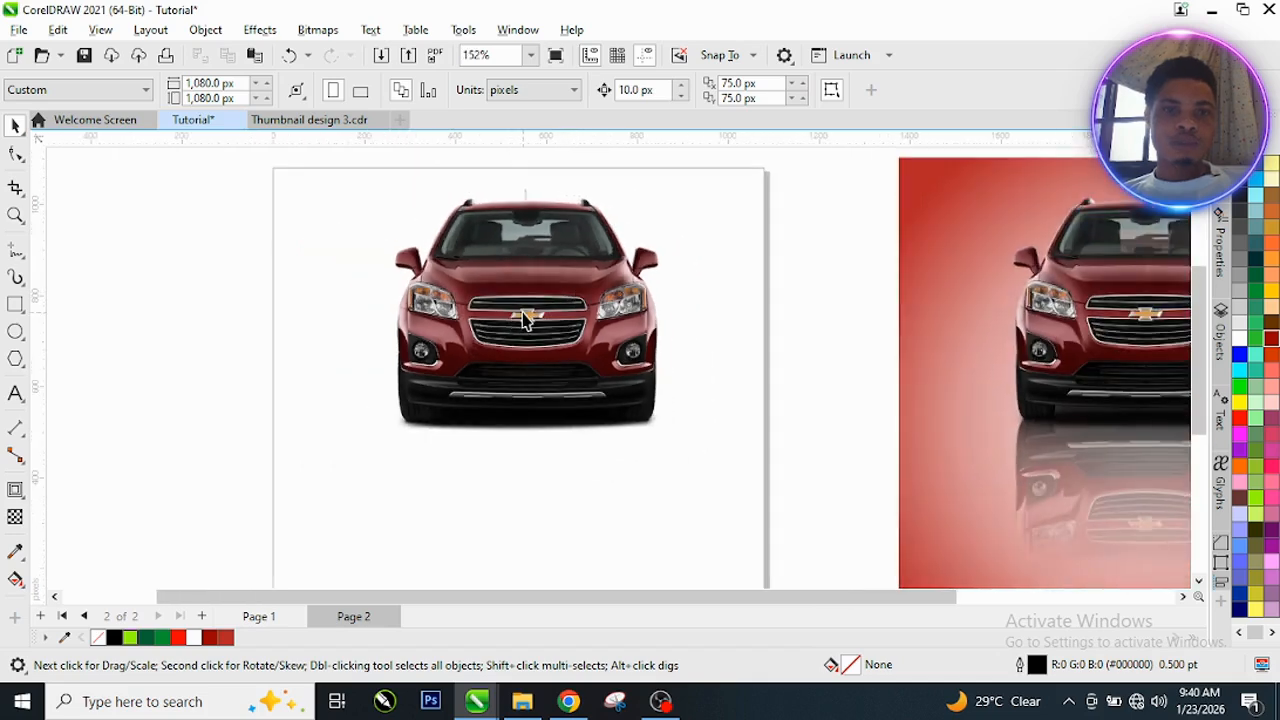
pyautogui.click(528, 318)
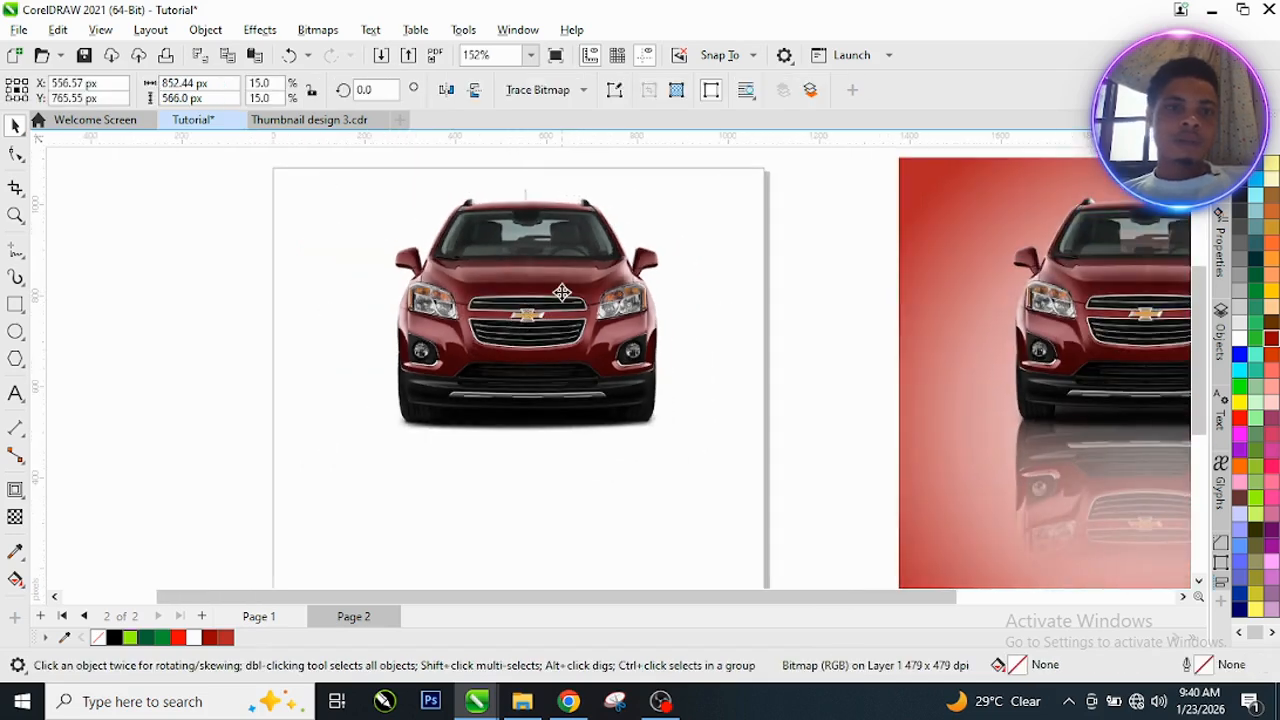
pyautogui.moveTo(563, 292); pyautogui.dragTo(245, 322)
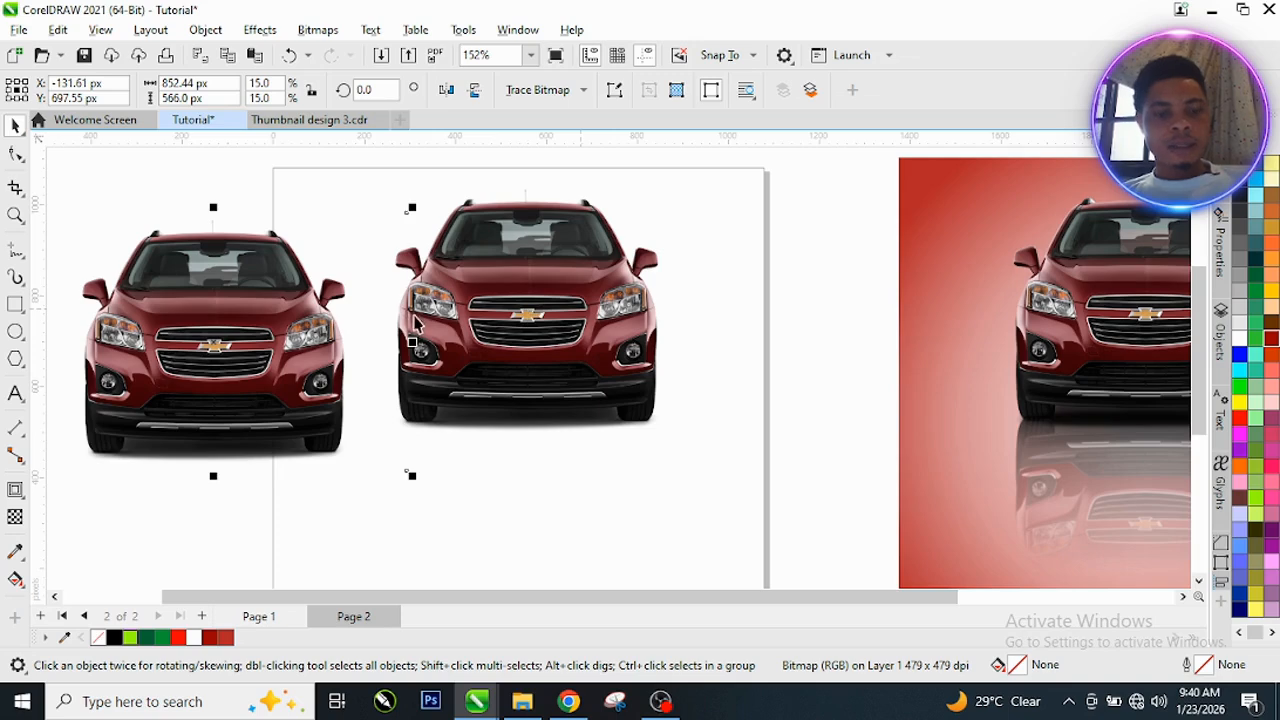
pyautogui.hotkey('ctrl', 'z')
pyautogui.scroll(2, 491, 270)
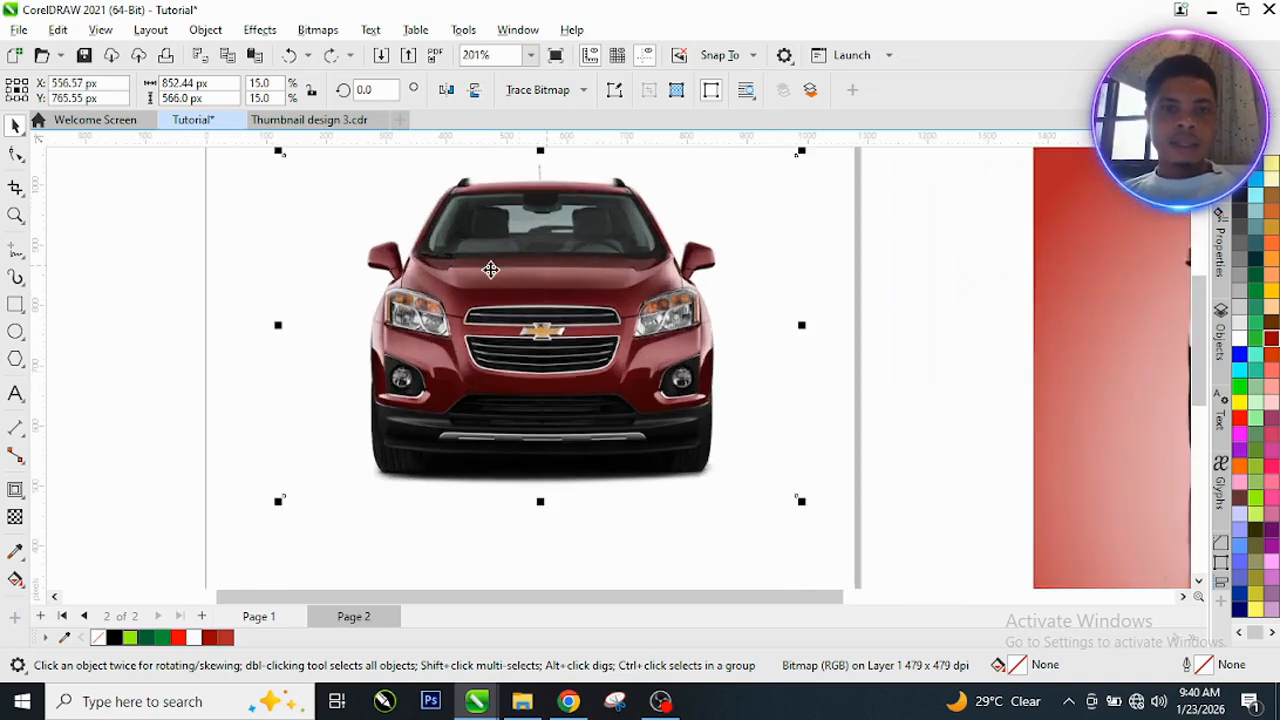
# - Mirror the duplicate car image vertically over the upright original
pyautogui.scroll(1, 491, 270)
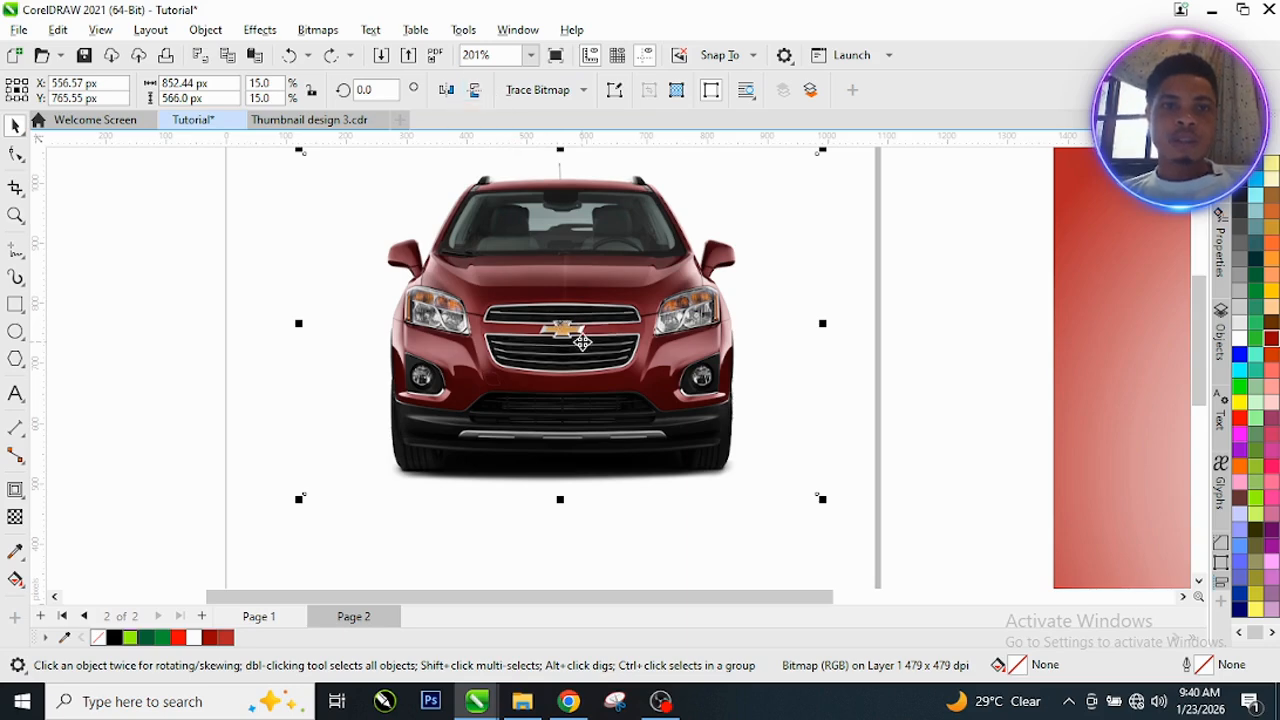
pyautogui.click(930, 298)
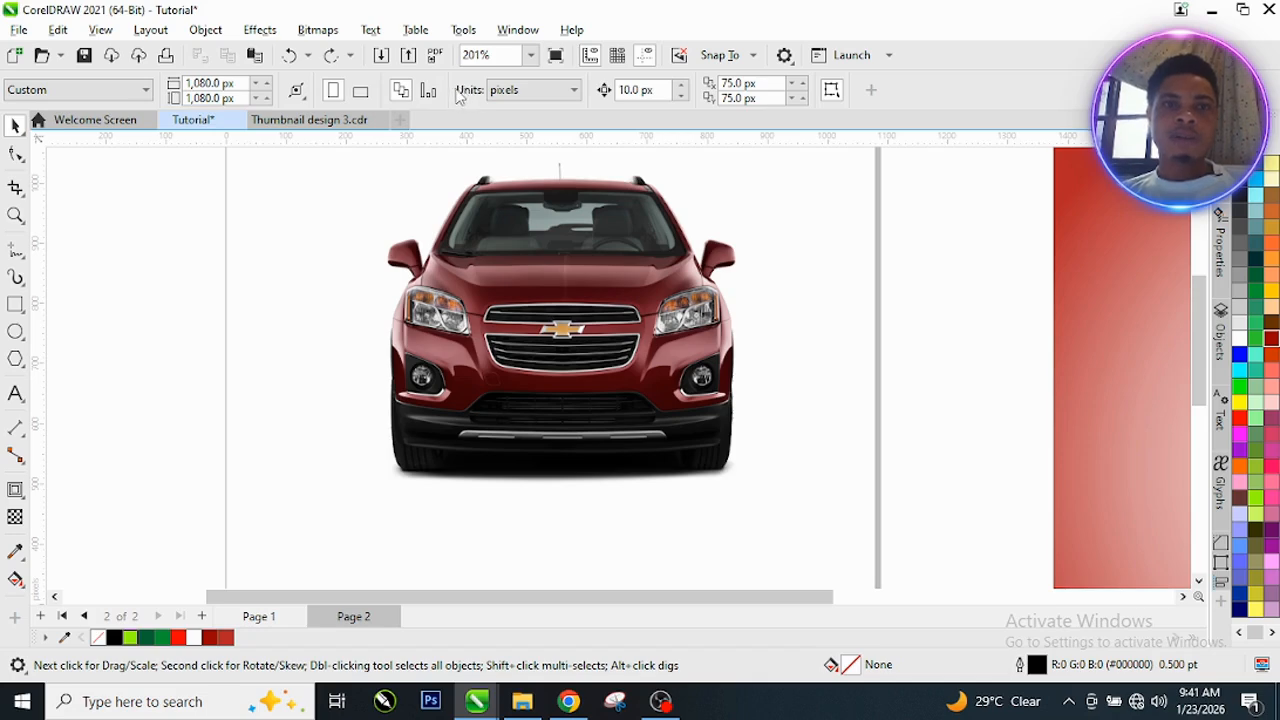
pyautogui.click(589, 311)
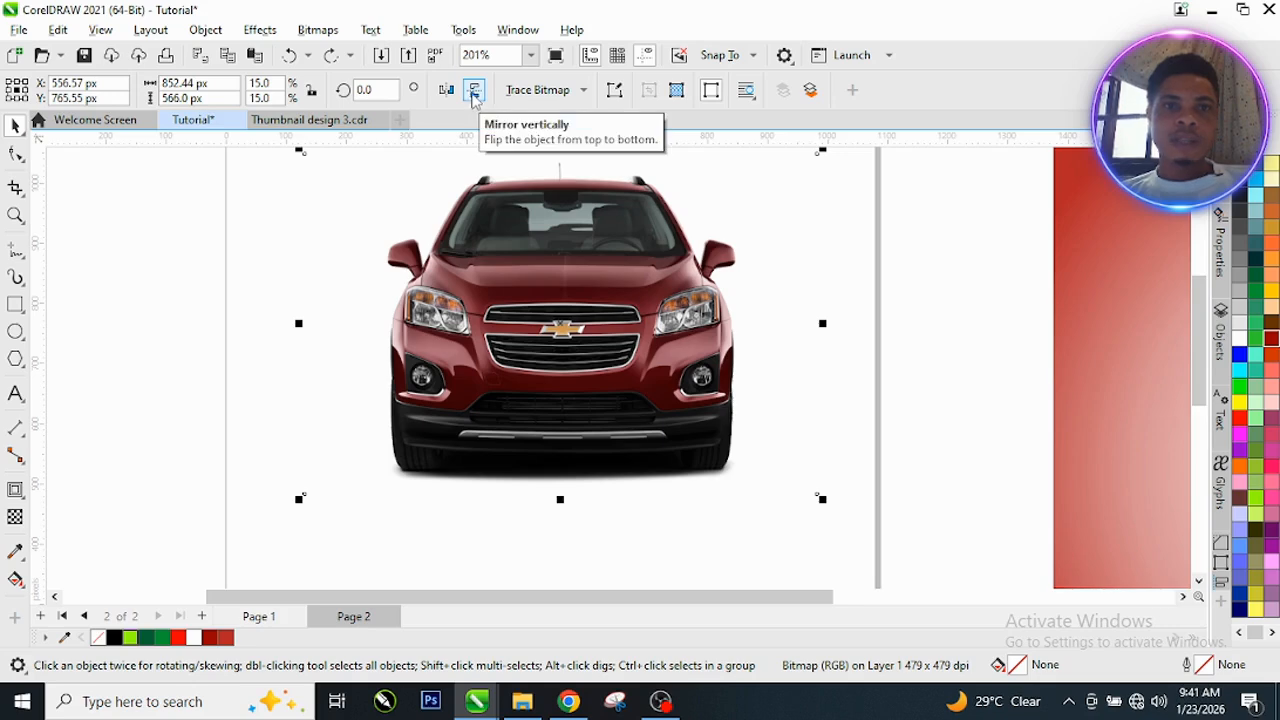
pyautogui.click(475, 91)
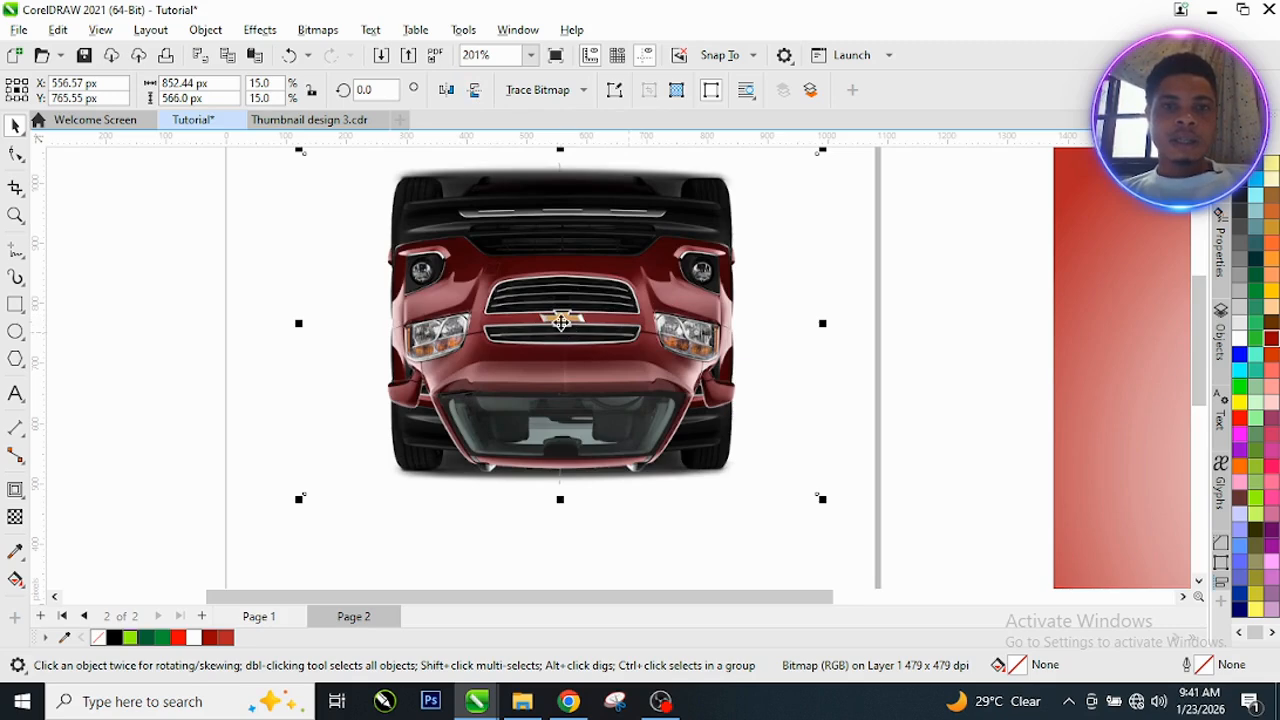
# - Move the flipped car straight down to a Y position of 281.92 px so its wheels meet those of the upright car
pyautogui.moveTo(561, 322); pyautogui.dragTo(551, 566)
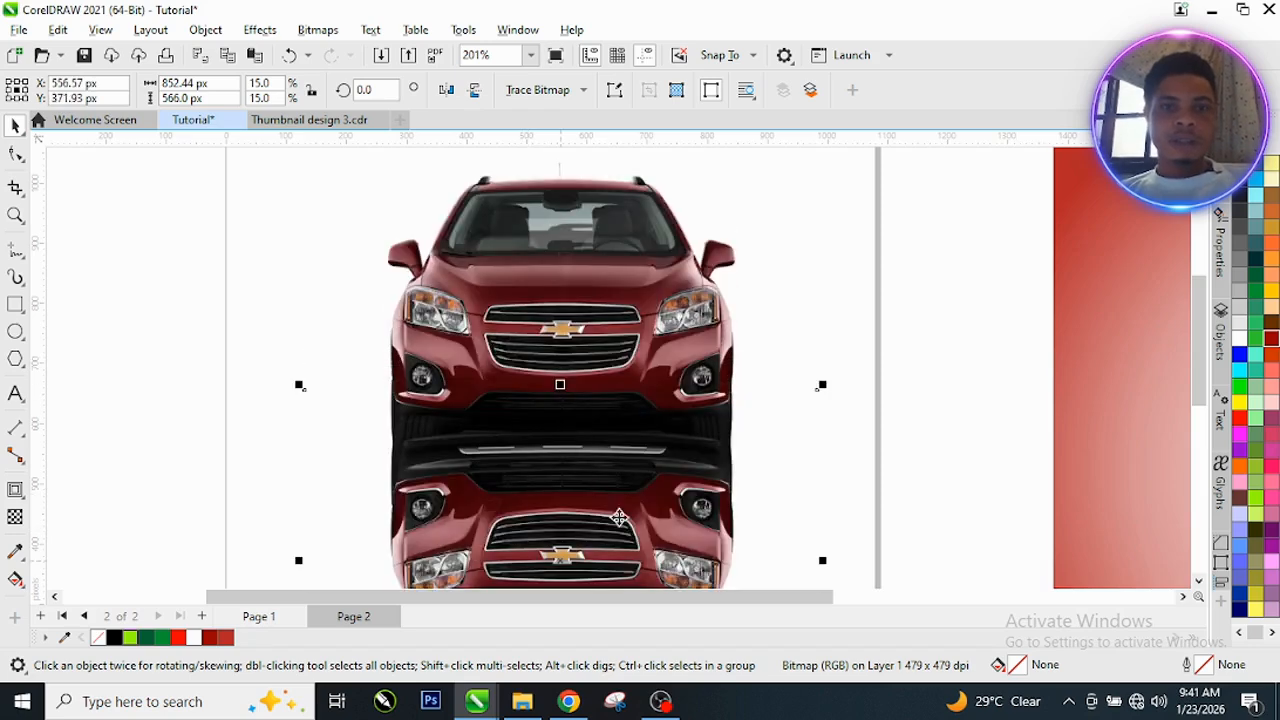
pyautogui.scroll(-1, 902, 430)
pyautogui.scroll(2, 837, 515)
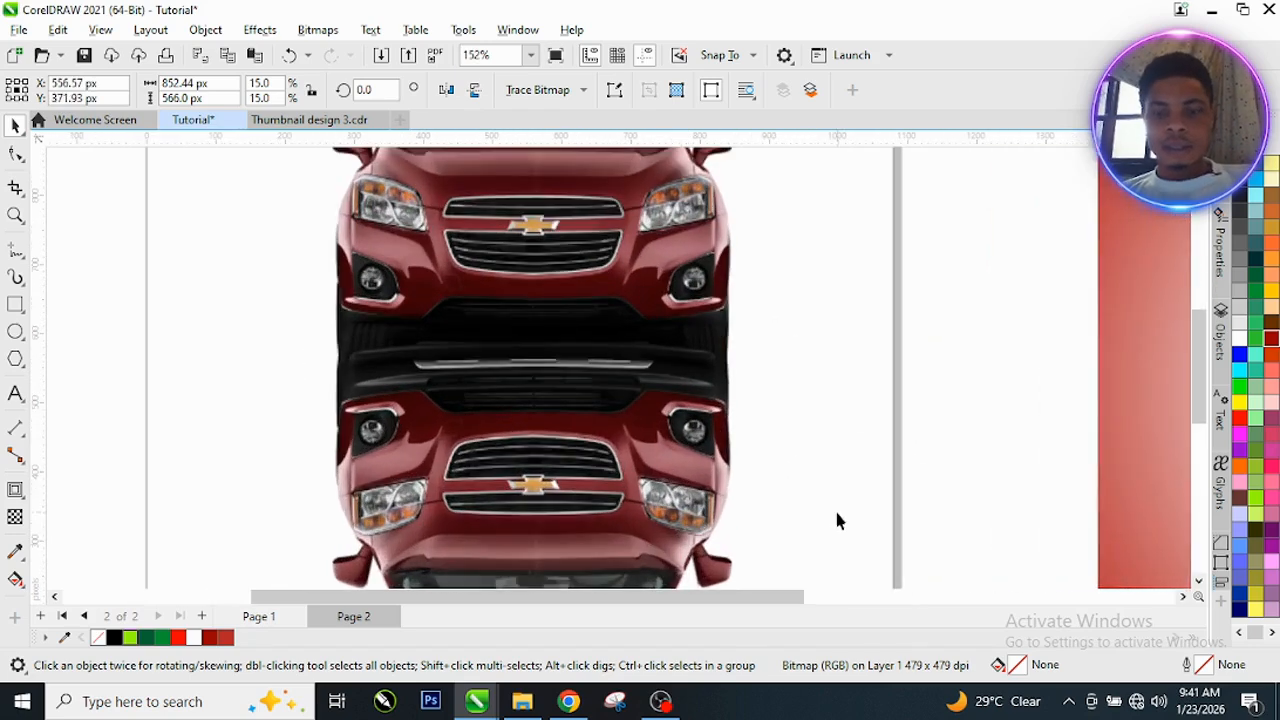
pyautogui.press('Down')
pyautogui.press('Down')
pyautogui.press('Down')
pyautogui.press('Down')
pyautogui.press('Down')
pyautogui.press('Down')
pyautogui.press('Down')
pyautogui.press('Down')
pyautogui.press('Down')
pyautogui.press('Down')
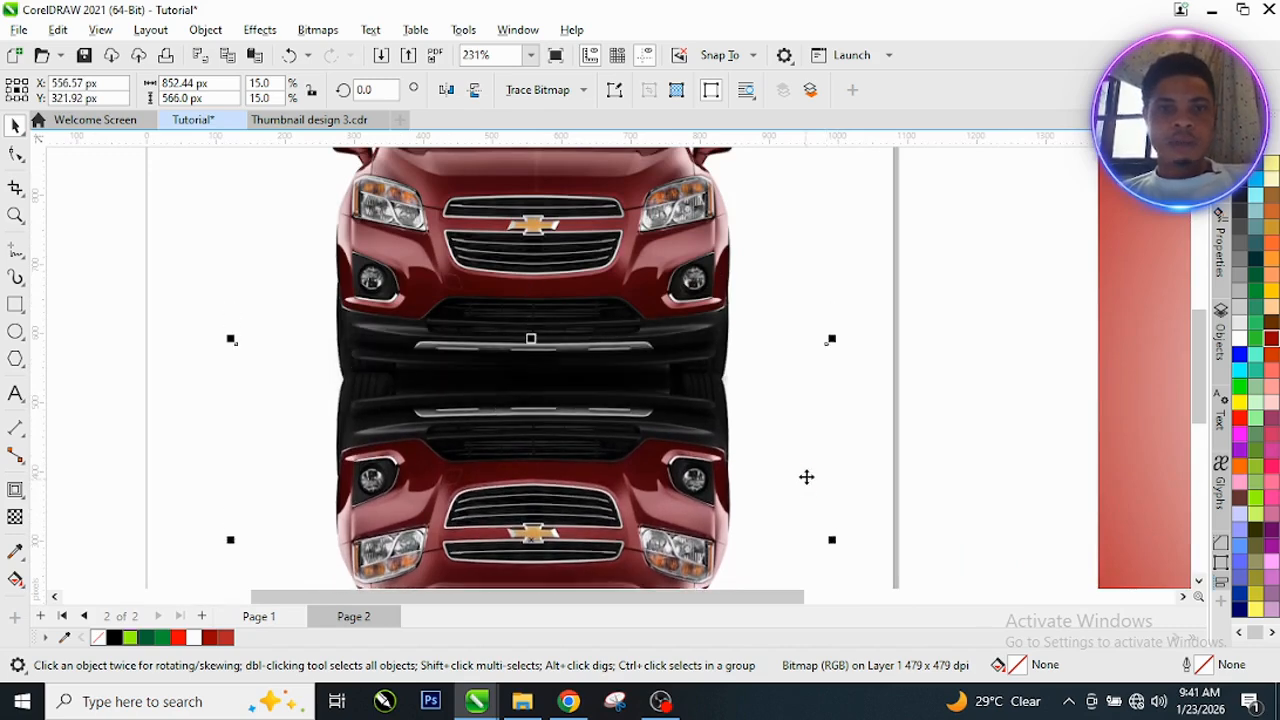
pyautogui.press('Up')
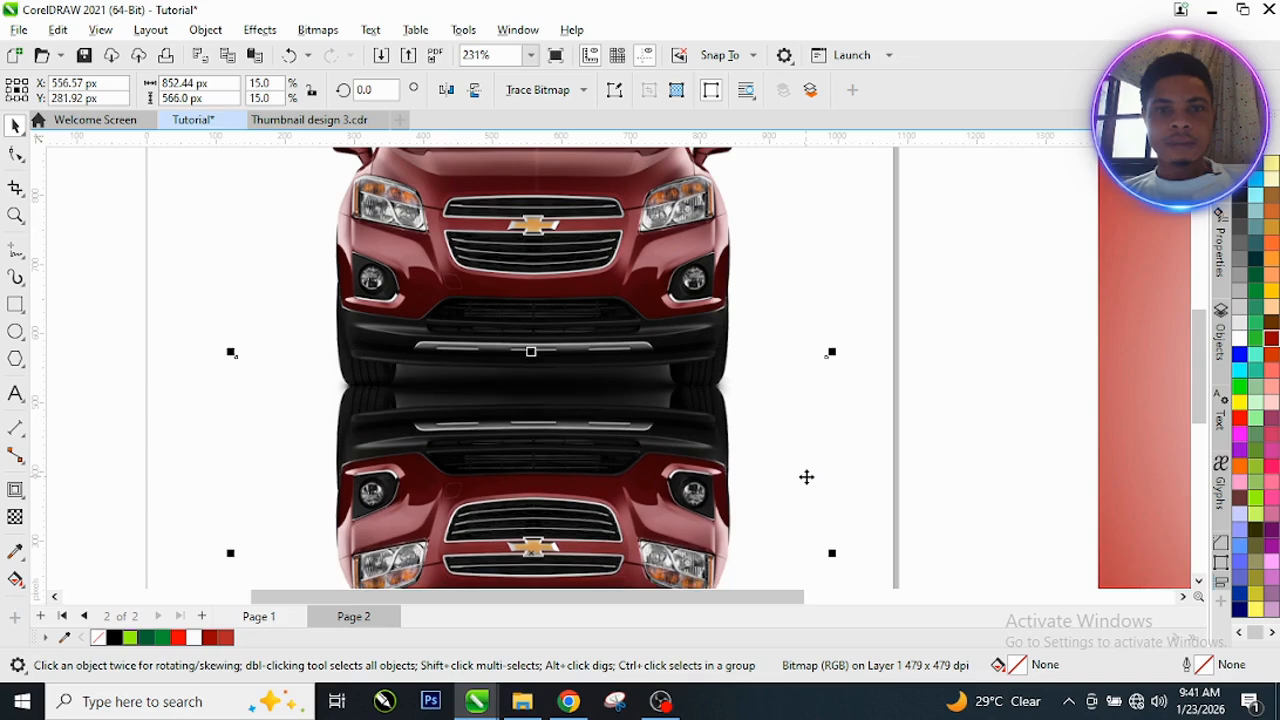
# - Apply a vertical fountain transparency to the flipped car, fading from just below its bumper to fully transparent near its roof
pyautogui.scroll(-2, 650, 275)
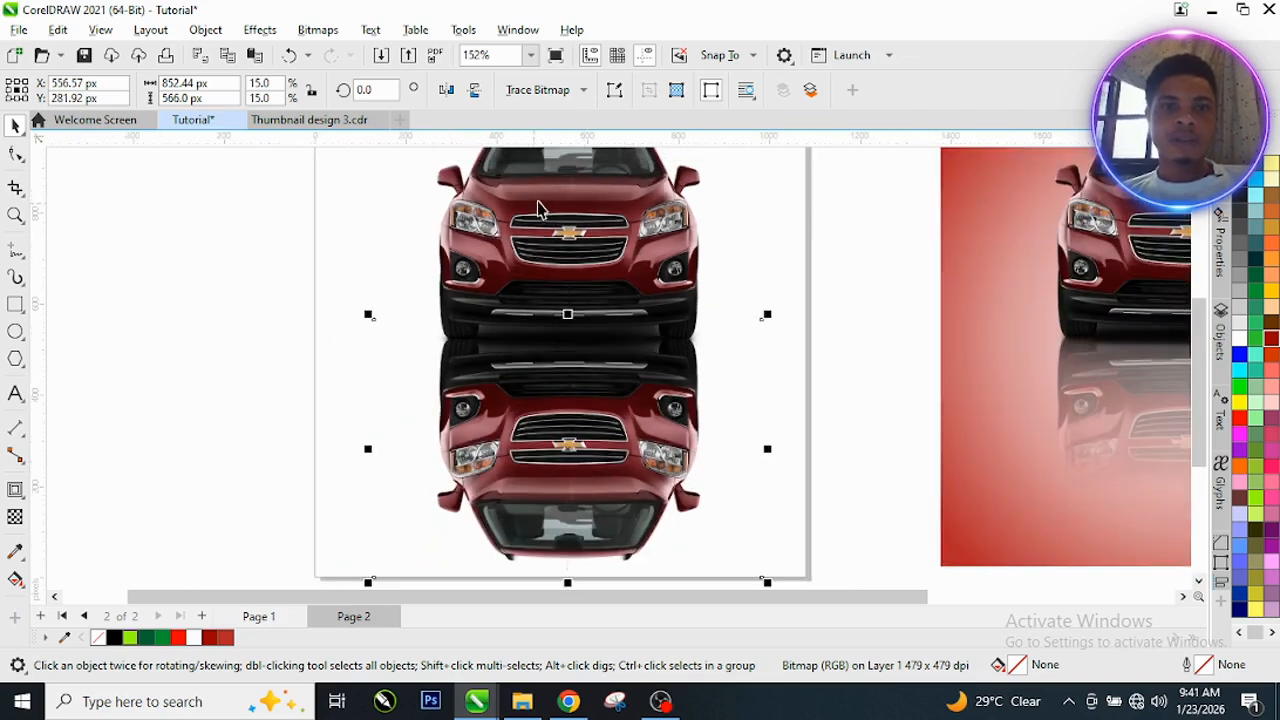
pyautogui.scroll(2, 543, 434)
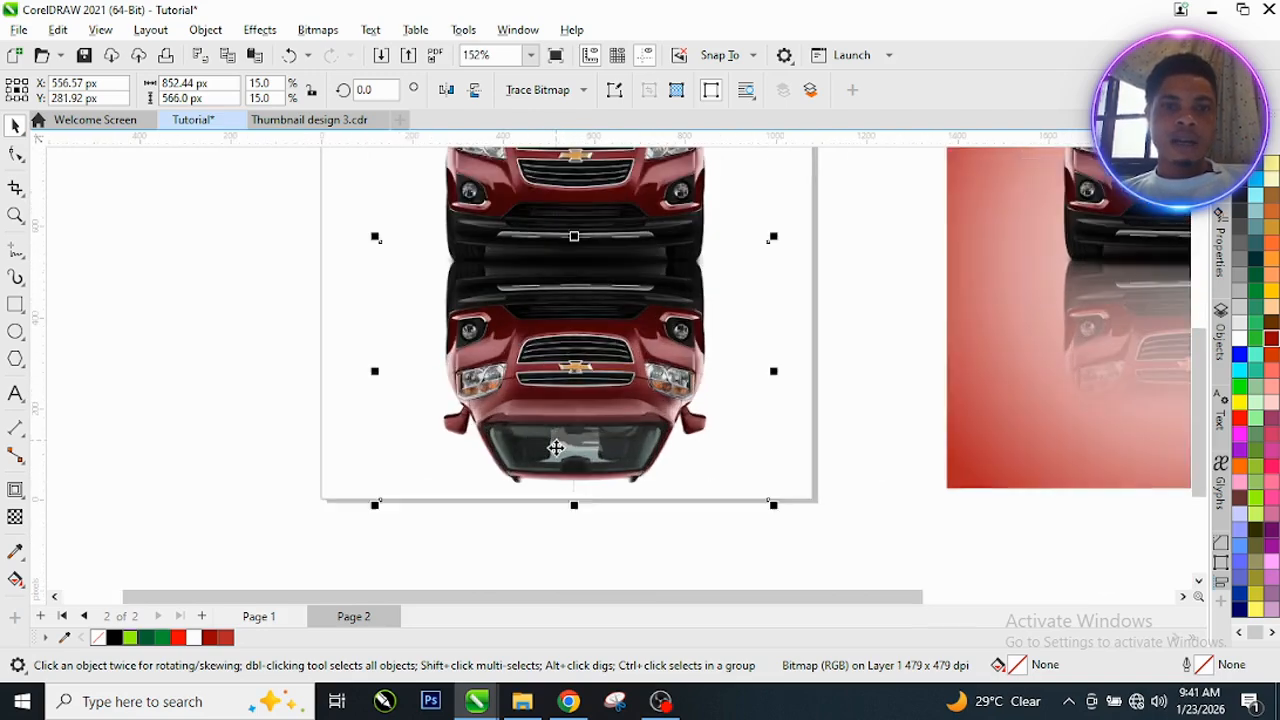
pyautogui.click(147, 438)
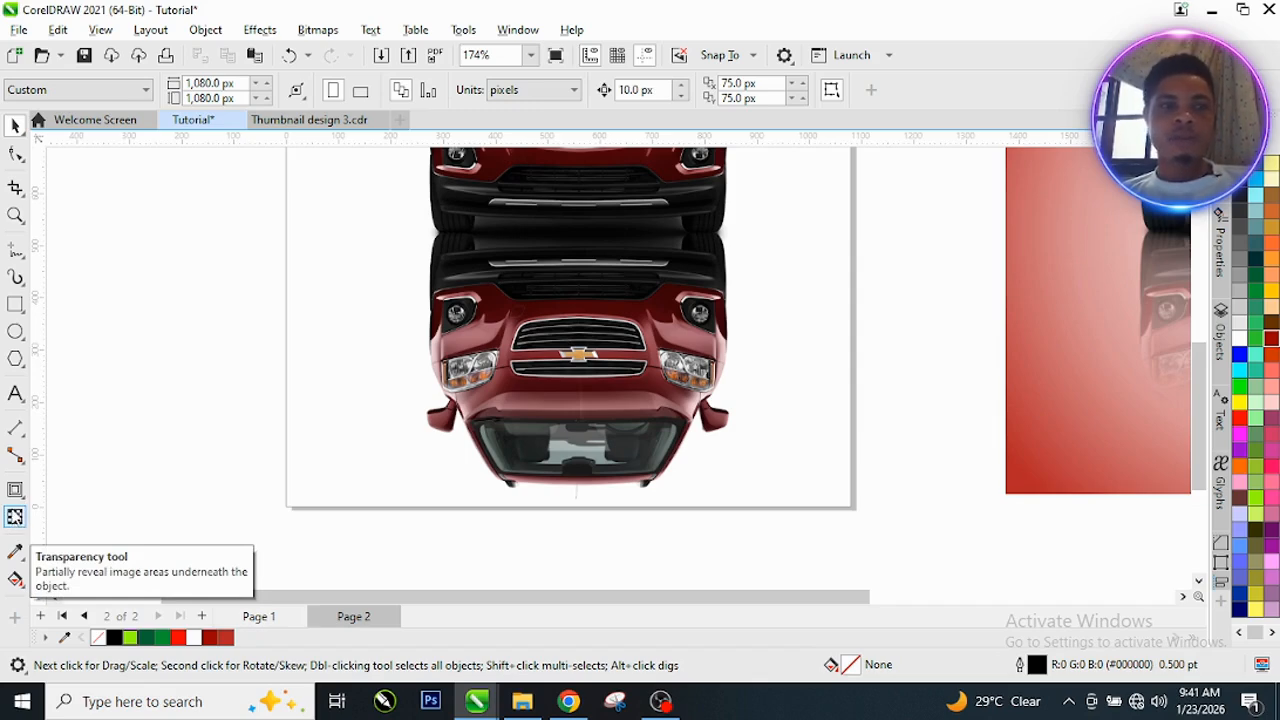
pyautogui.click(14, 517)
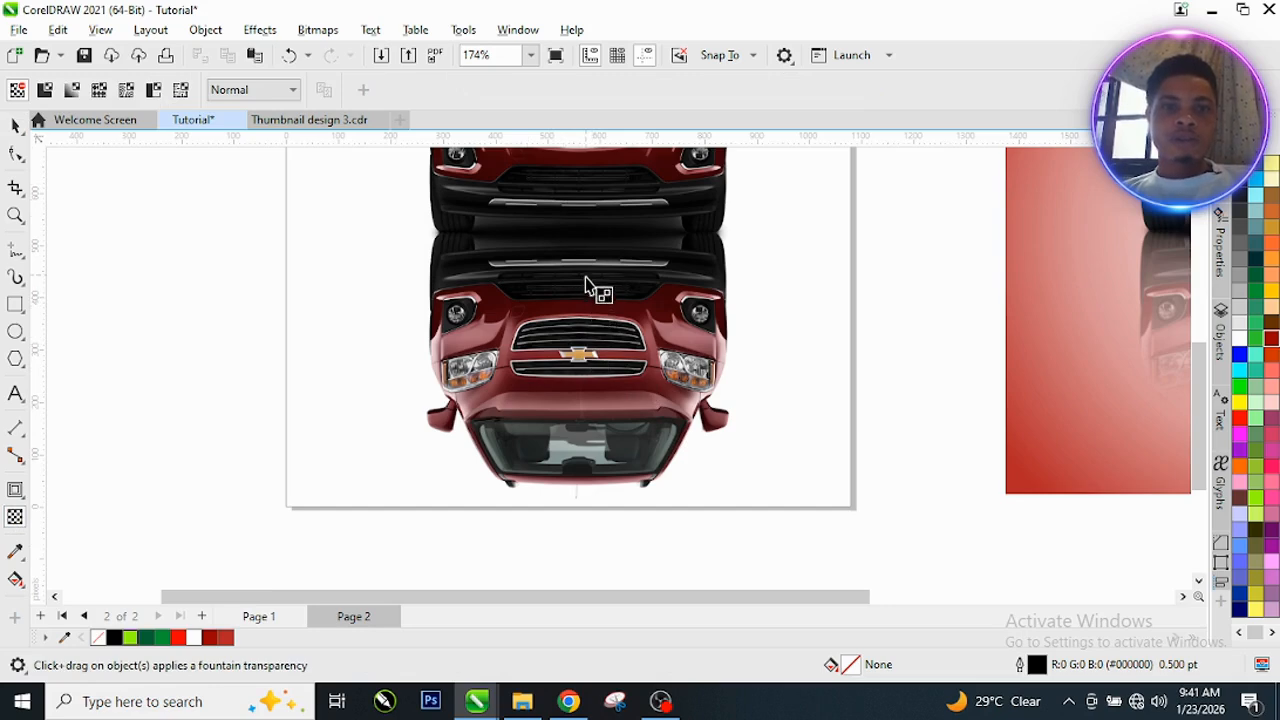
pyautogui.click(605, 445)
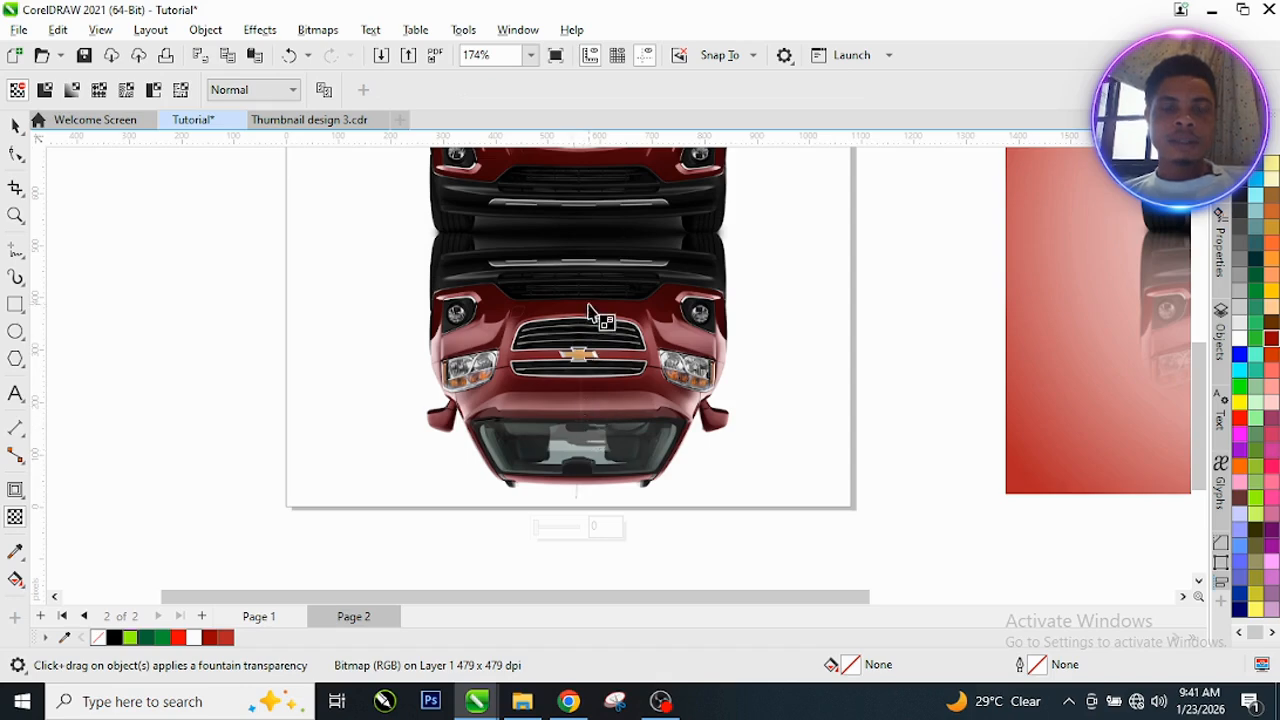
pyautogui.moveTo(586, 298); pyautogui.dragTo(586, 471)
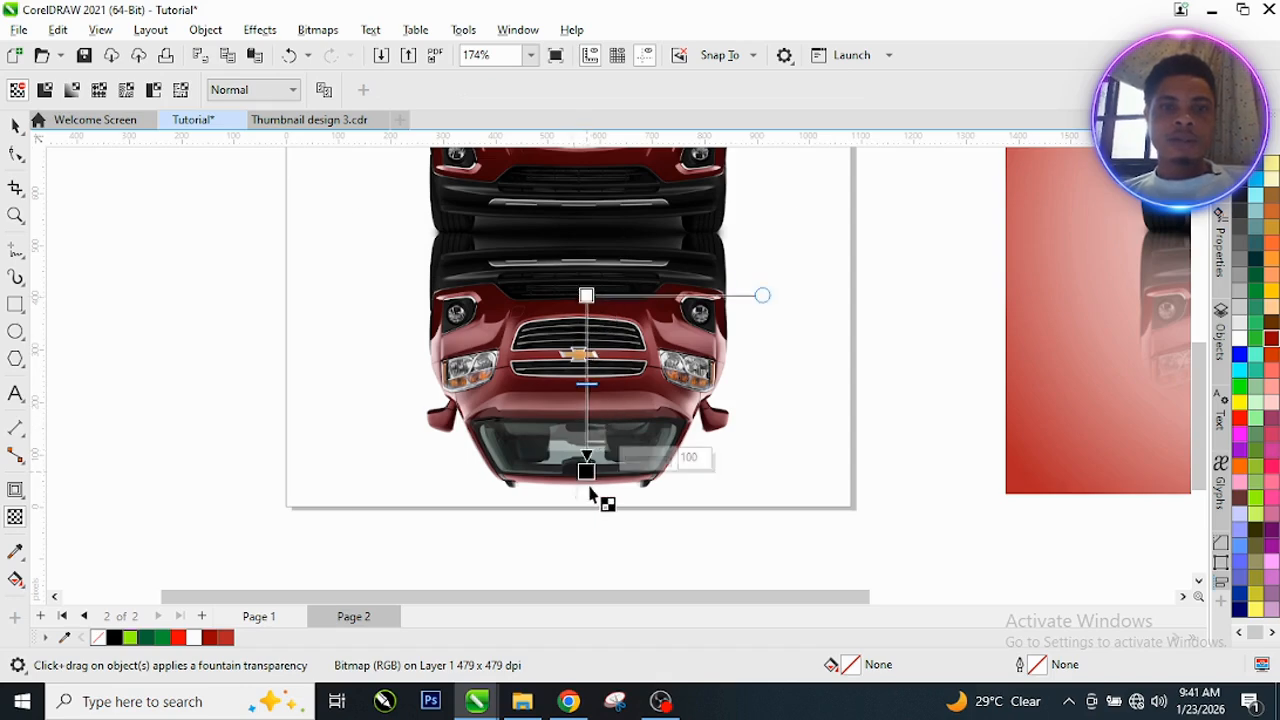
# - Shift the reflection's transparency gradient upward to start near the bumper strip, and lower its midpoint towards the transparent end
pyautogui.scroll(1, 603, 424)
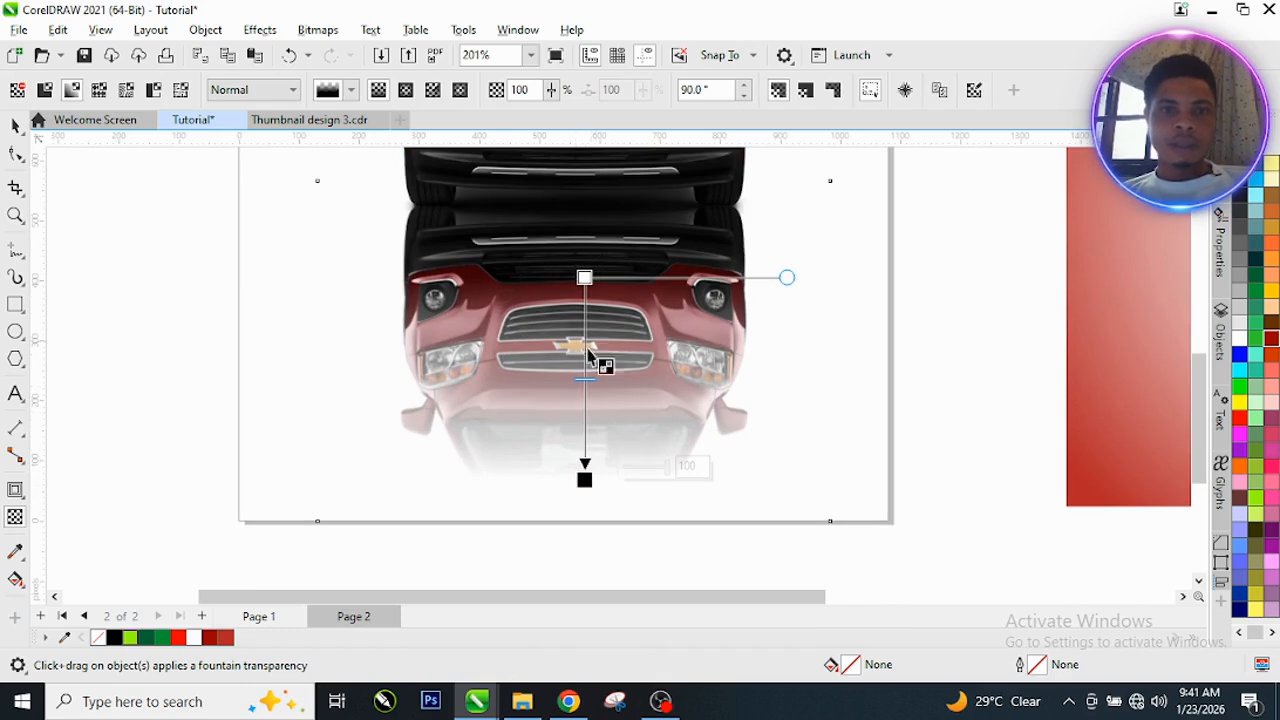
pyautogui.moveTo(584, 354); pyautogui.dragTo(582, 310)
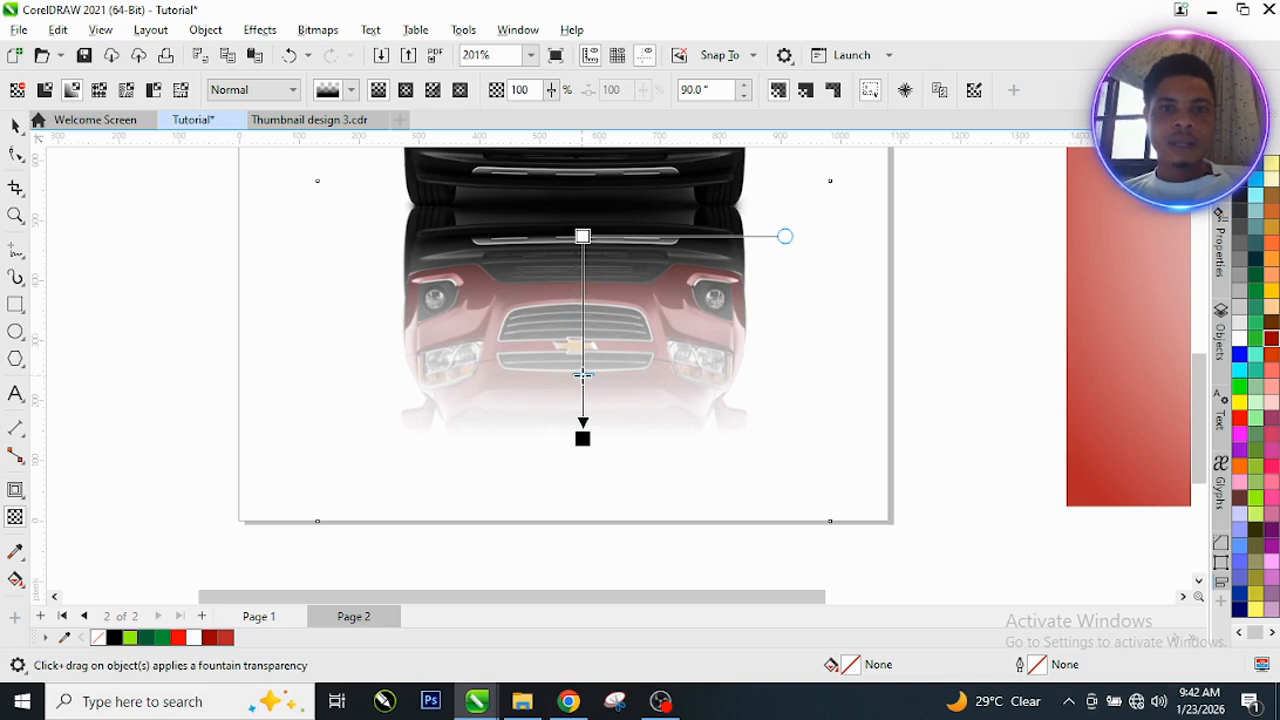
pyautogui.moveTo(583, 375); pyautogui.dragTo(583, 374)
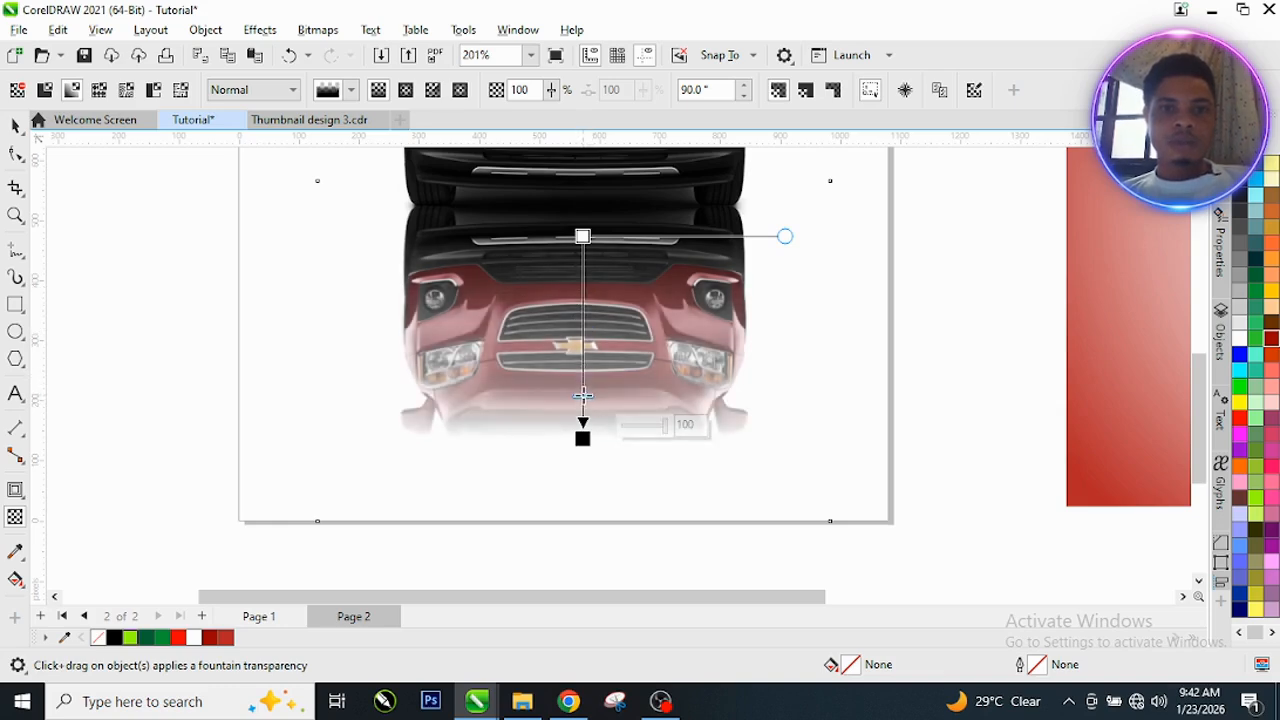
# - Raise the midpoint of the reflection's transparency to about halfway and shift the whole gradient up to start where the wheels meet
pyautogui.moveTo(585, 343); pyautogui.dragTo(588, 337)
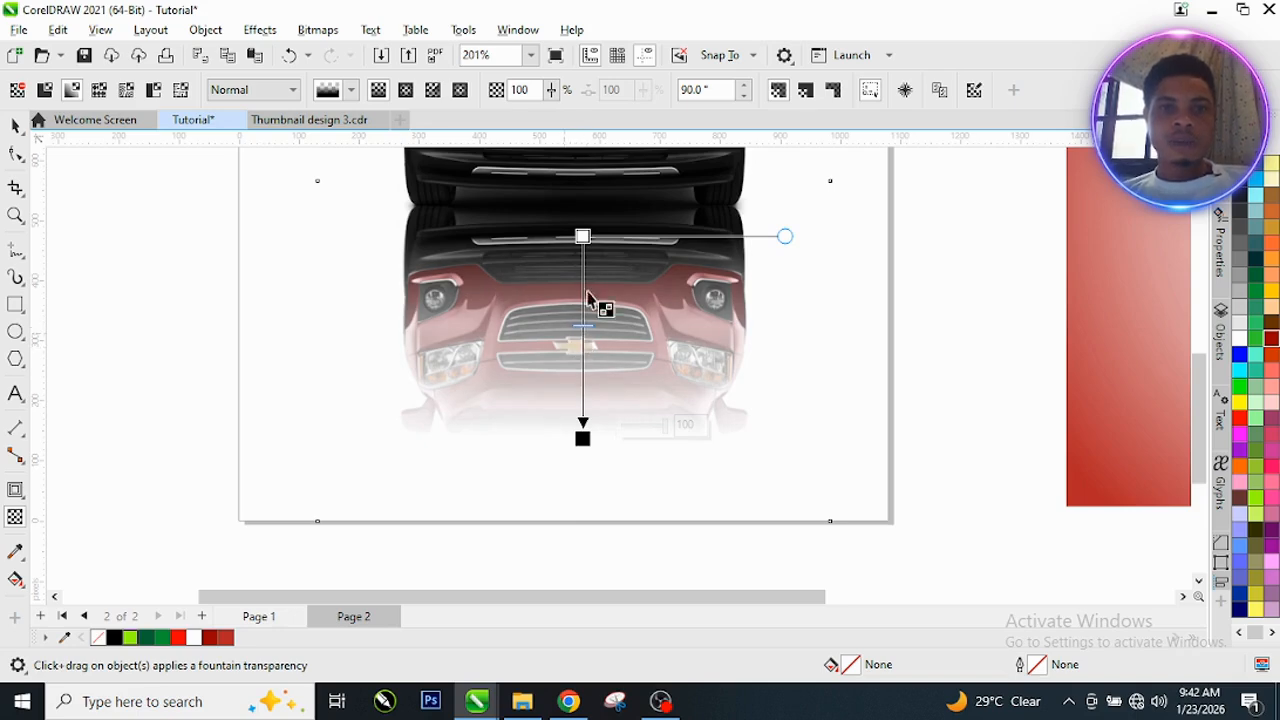
pyautogui.moveTo(574, 273)
pyautogui.mouseDown()
pyautogui.moveTo(575, 259)
pyautogui.moveTo(584, 276)
pyautogui.moveTo(579, 252)
pyautogui.mouseUp()
pyautogui.hotkey('ctrl', 'z')
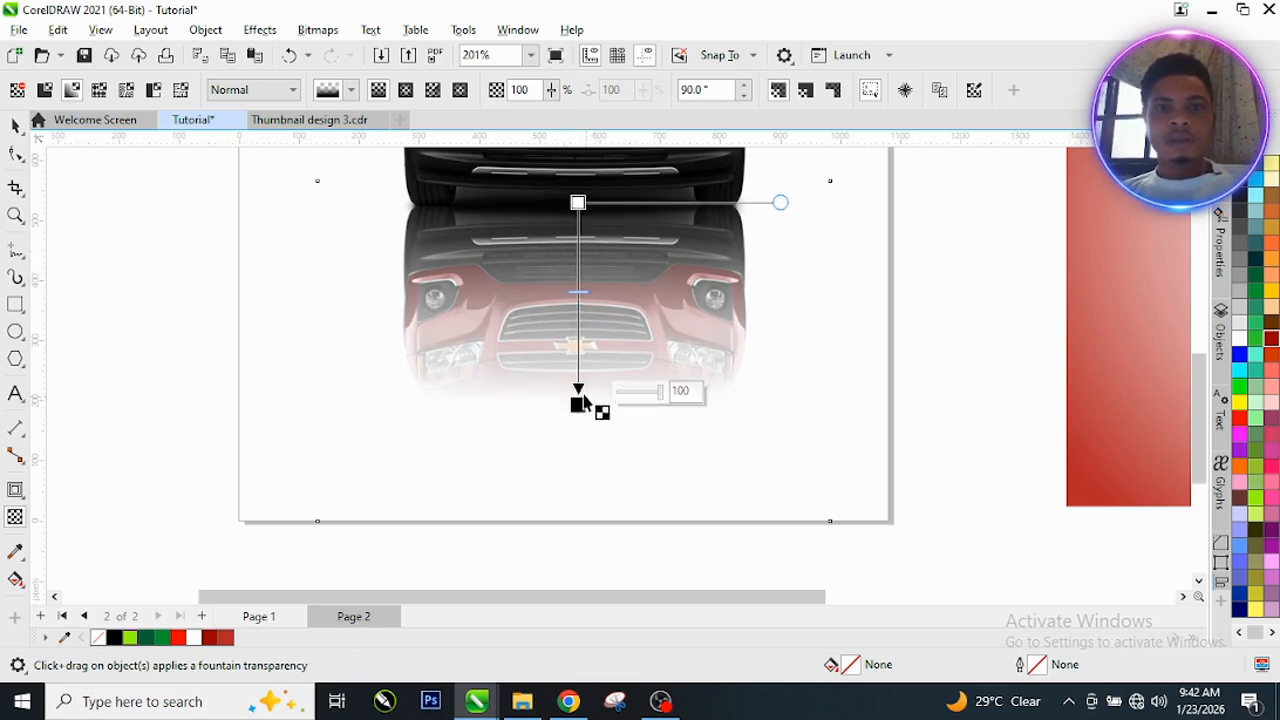
pyautogui.press('space')
pyautogui.click(886, 326)
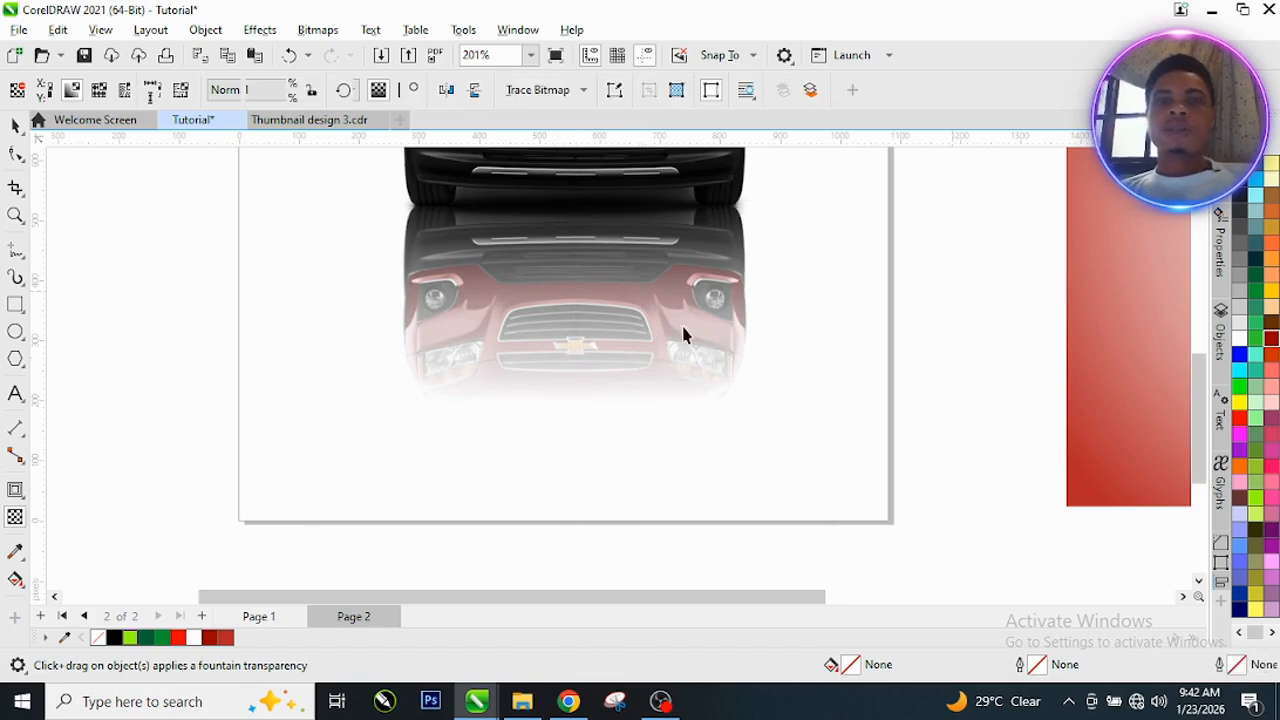
# - Fill the 1080 by 1080 px background square behind the cars with Ruby Red (#990000)
pyautogui.scroll(1, 640, 303)
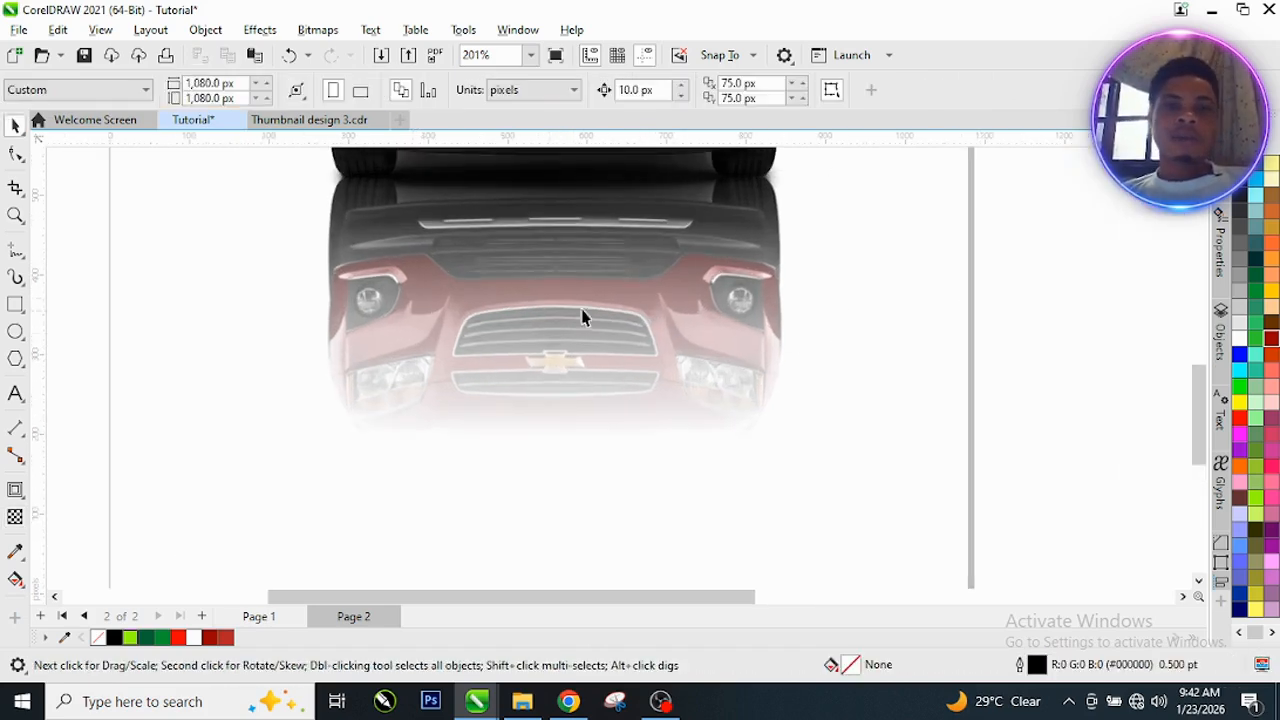
pyautogui.scroll(-3, 709, 309)
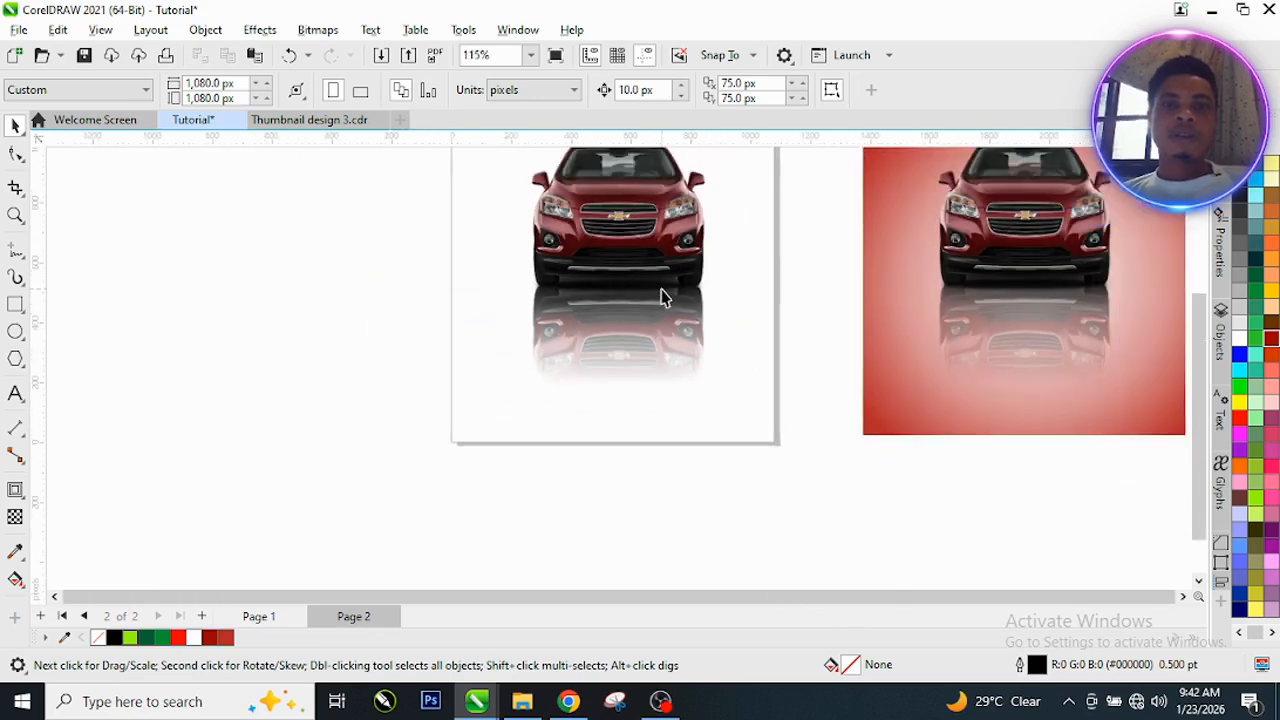
pyautogui.scroll(2, 606, 185)
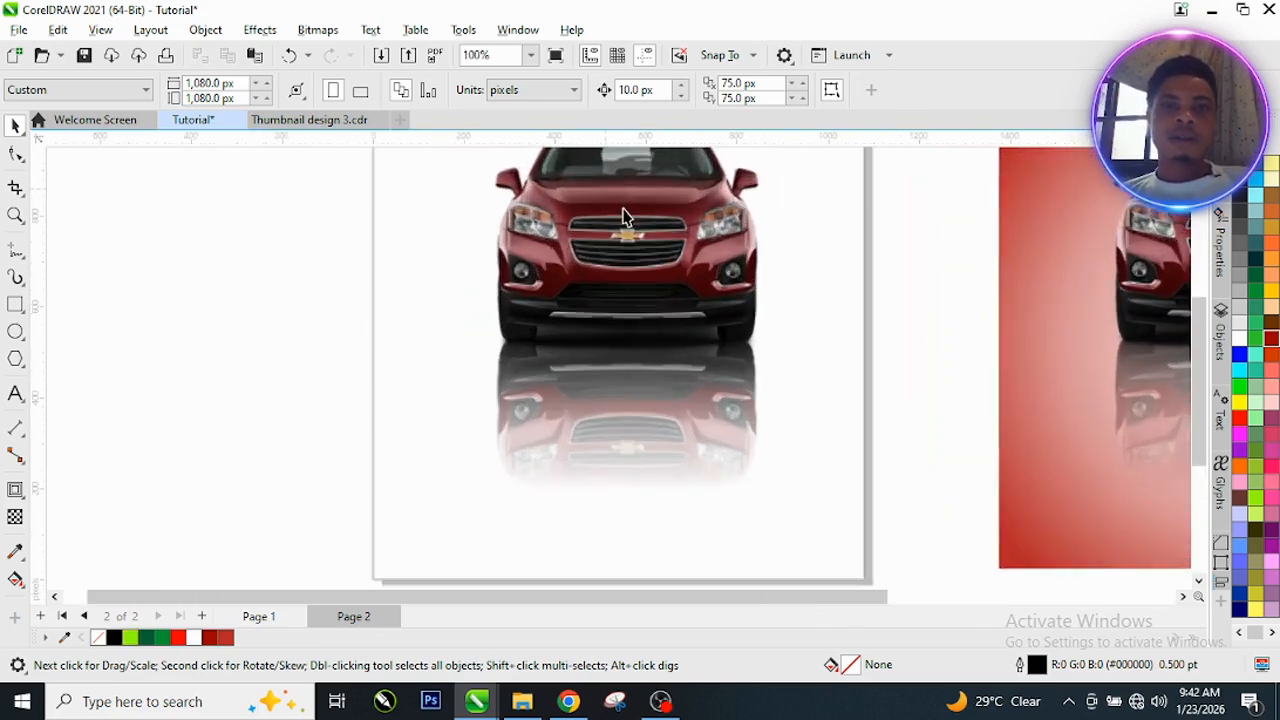
pyautogui.scroll(-1, 628, 228)
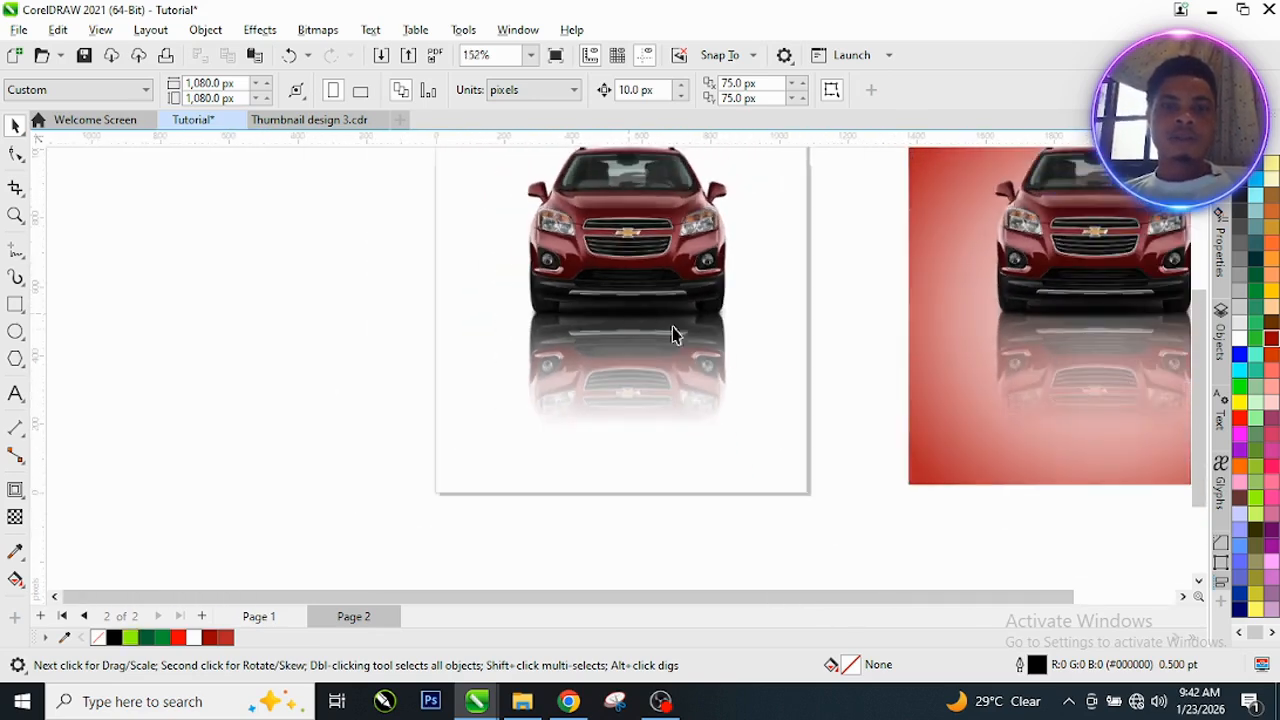
pyautogui.click(790, 300)
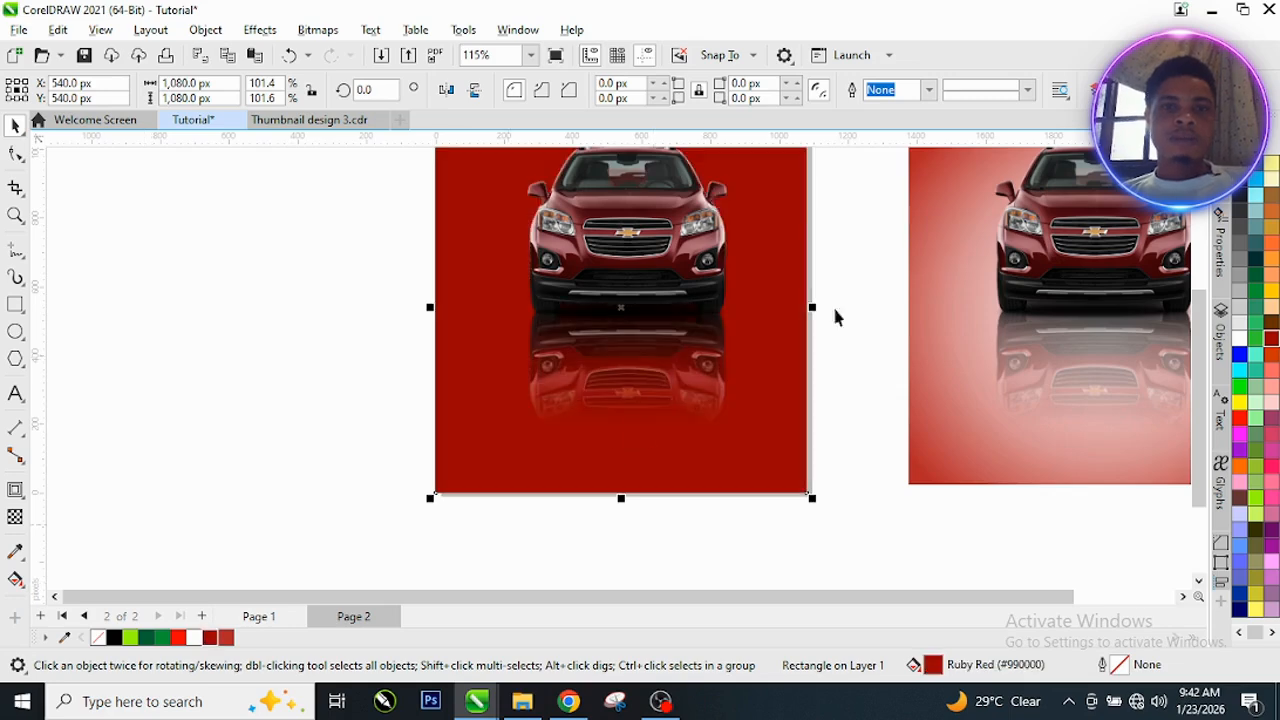
pyautogui.scroll(-1, 668, 205)
pyautogui.scroll(1, 668, 205)
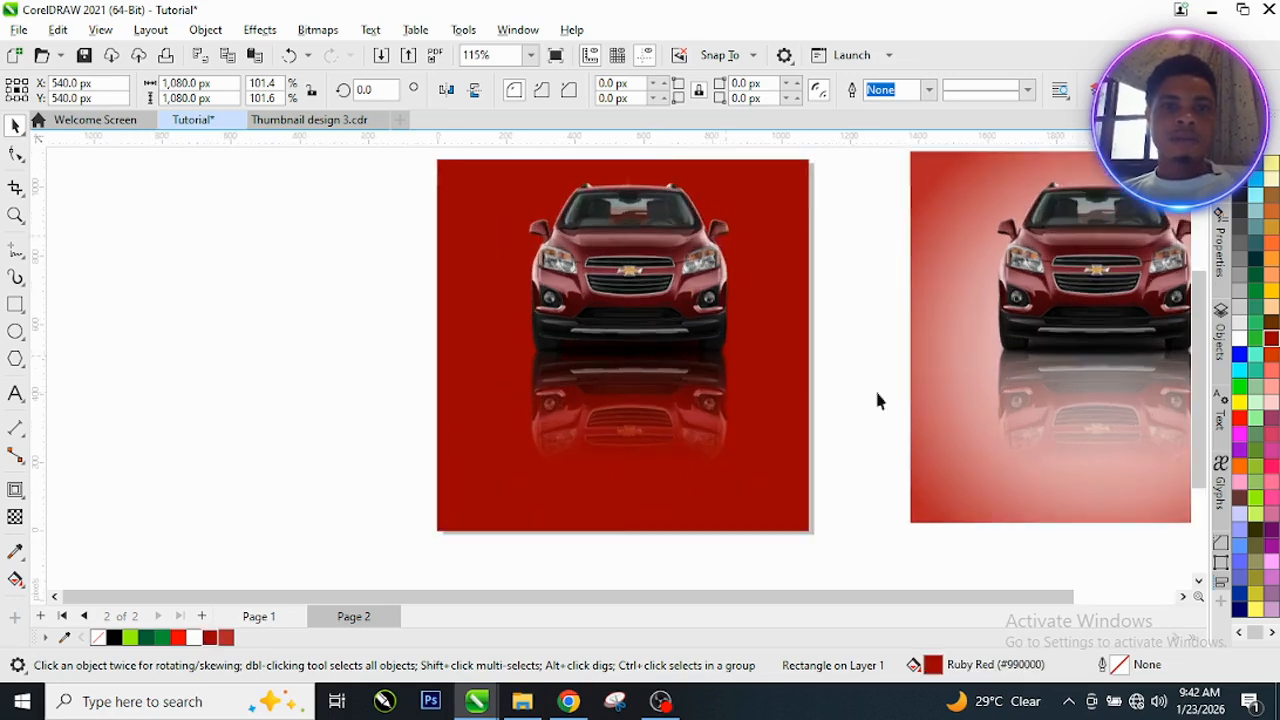
# - Apply an elliptical fountain fill to the background square, white at the centre and Ruby Red outside
pyautogui.click(15, 580)
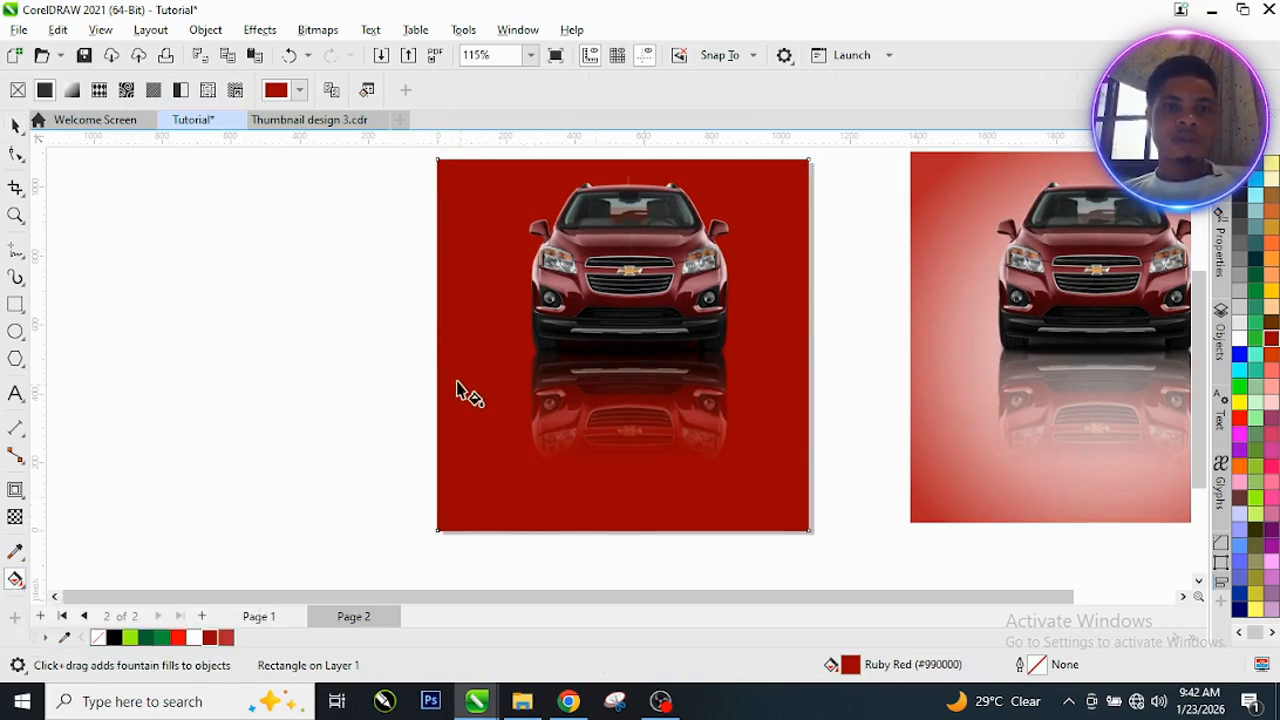
pyautogui.moveTo(456, 380); pyautogui.dragTo(690, 284)
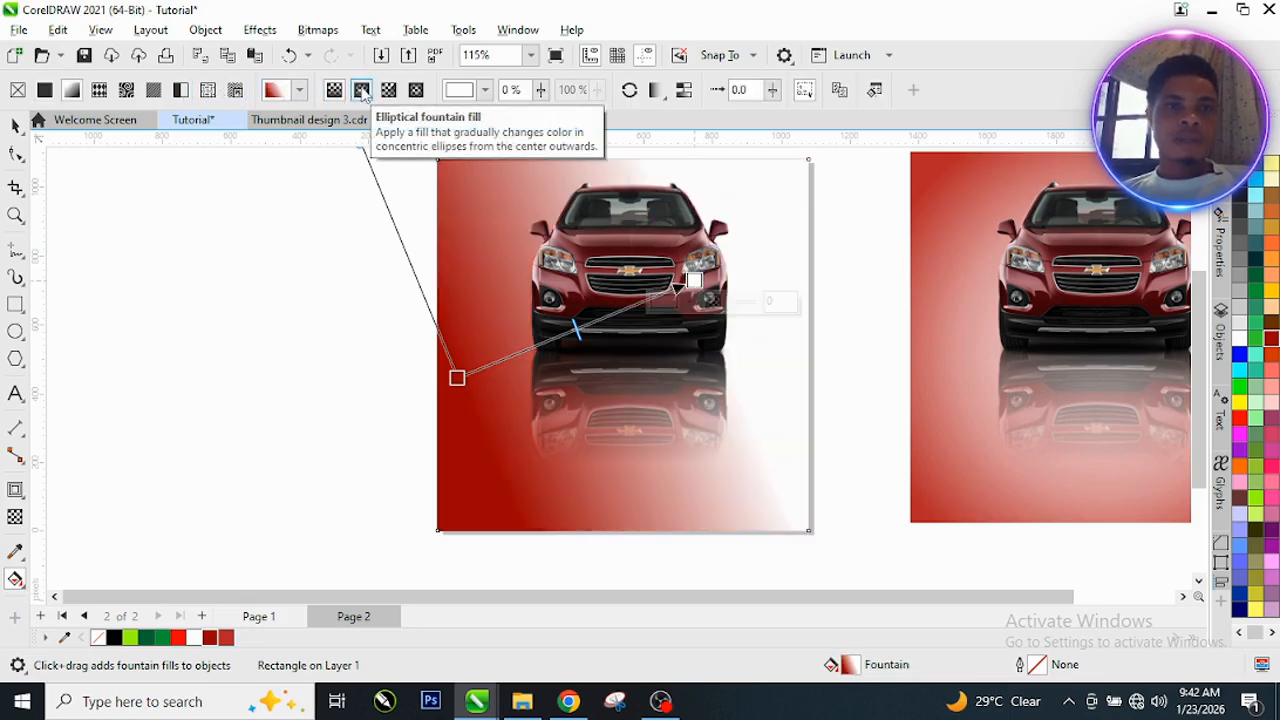
pyautogui.click(362, 91)
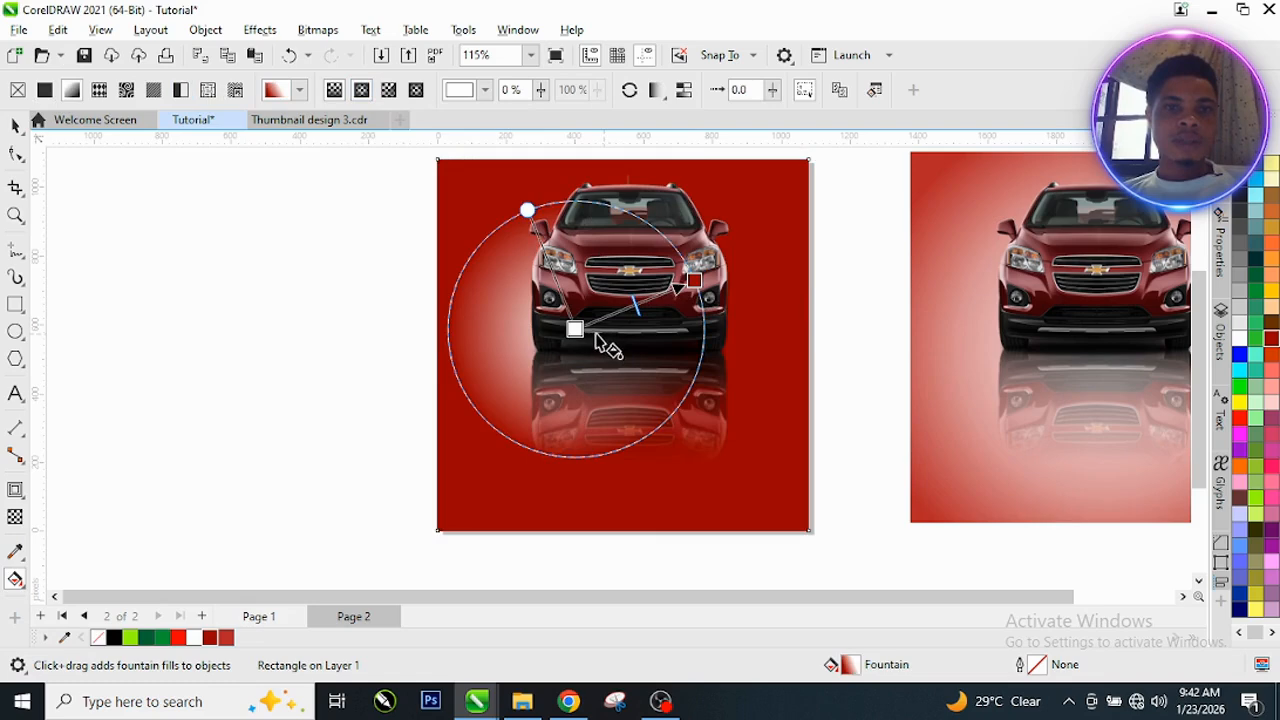
# - Centre the elliptical fill near the base of the upright car and extend its red end beyond the page's right edge
pyautogui.moveTo(575, 329); pyautogui.dragTo(602, 345)
pyautogui.moveTo(692, 284); pyautogui.dragTo(815, 334)
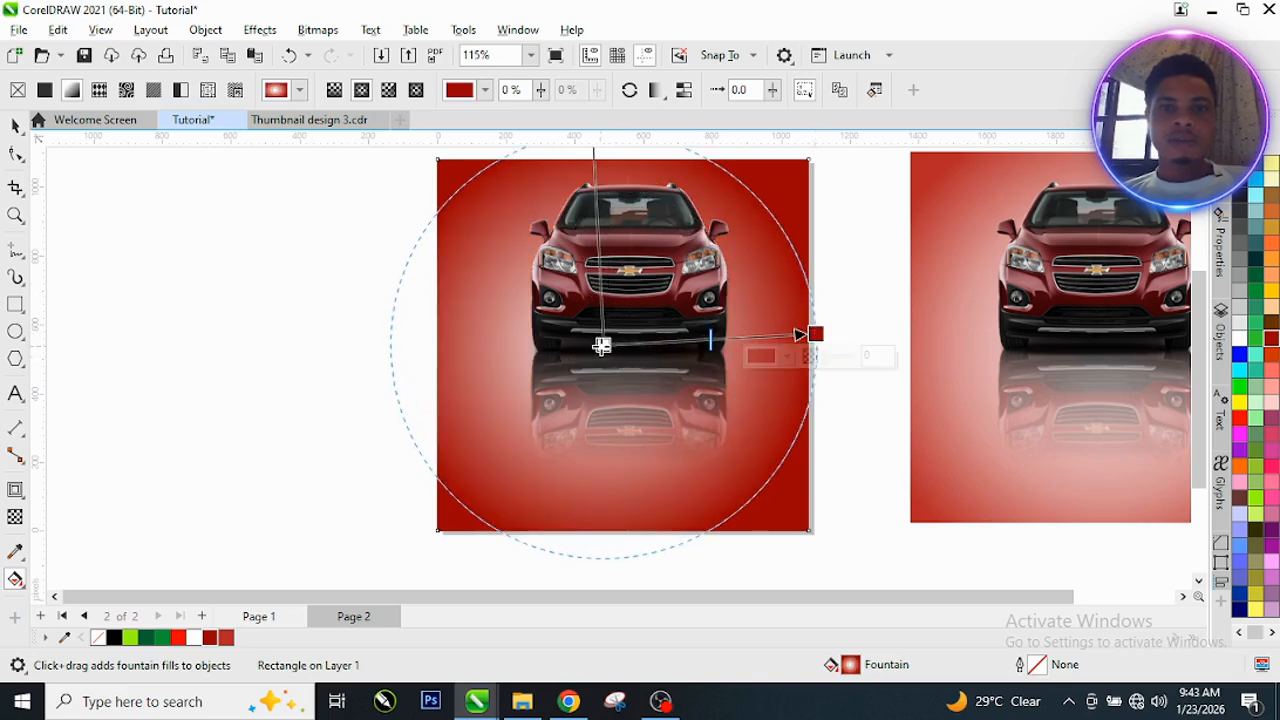
pyautogui.moveTo(601, 346); pyautogui.dragTo(611, 346)
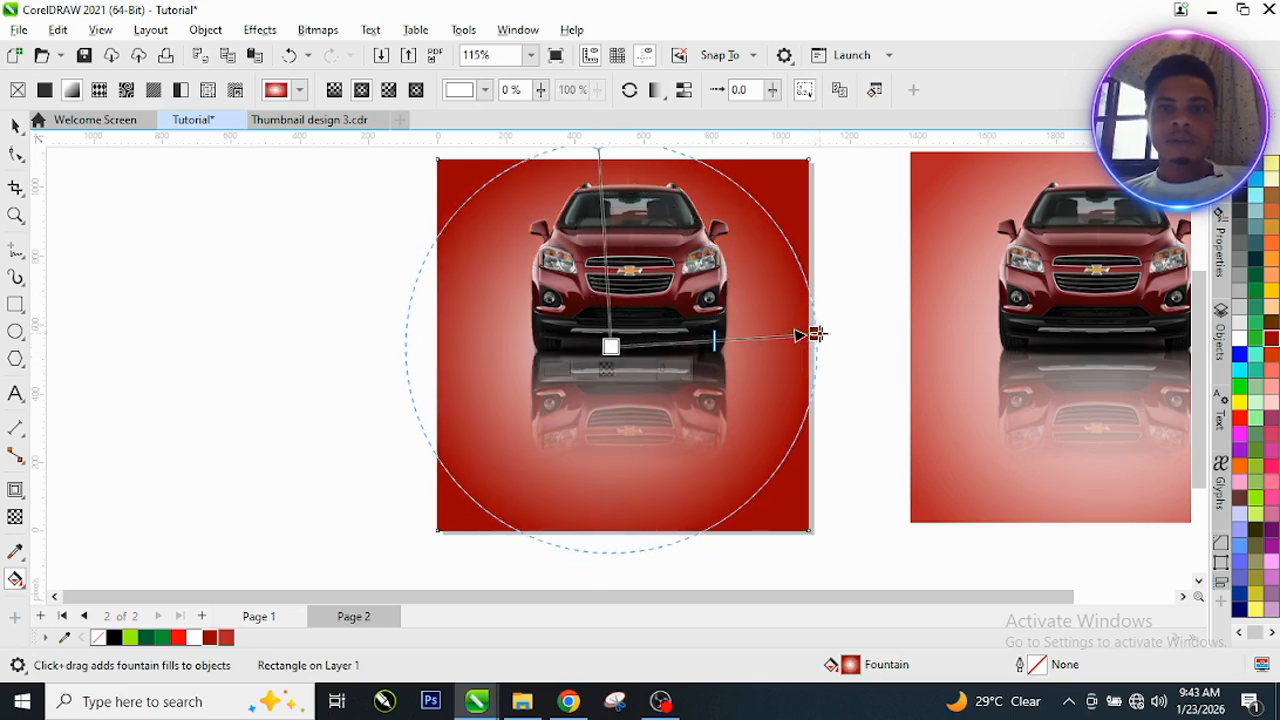
pyautogui.moveTo(816, 333); pyautogui.dragTo(840, 332)
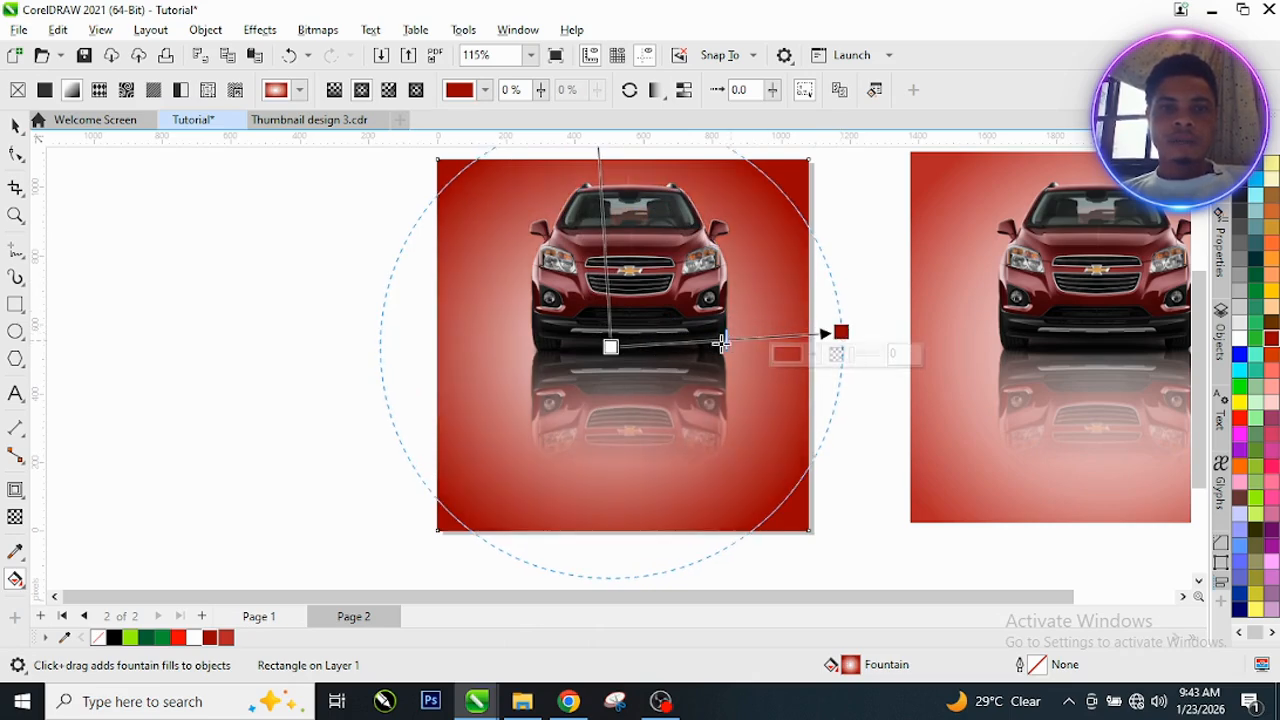
pyautogui.moveTo(842, 330); pyautogui.dragTo(872, 329)
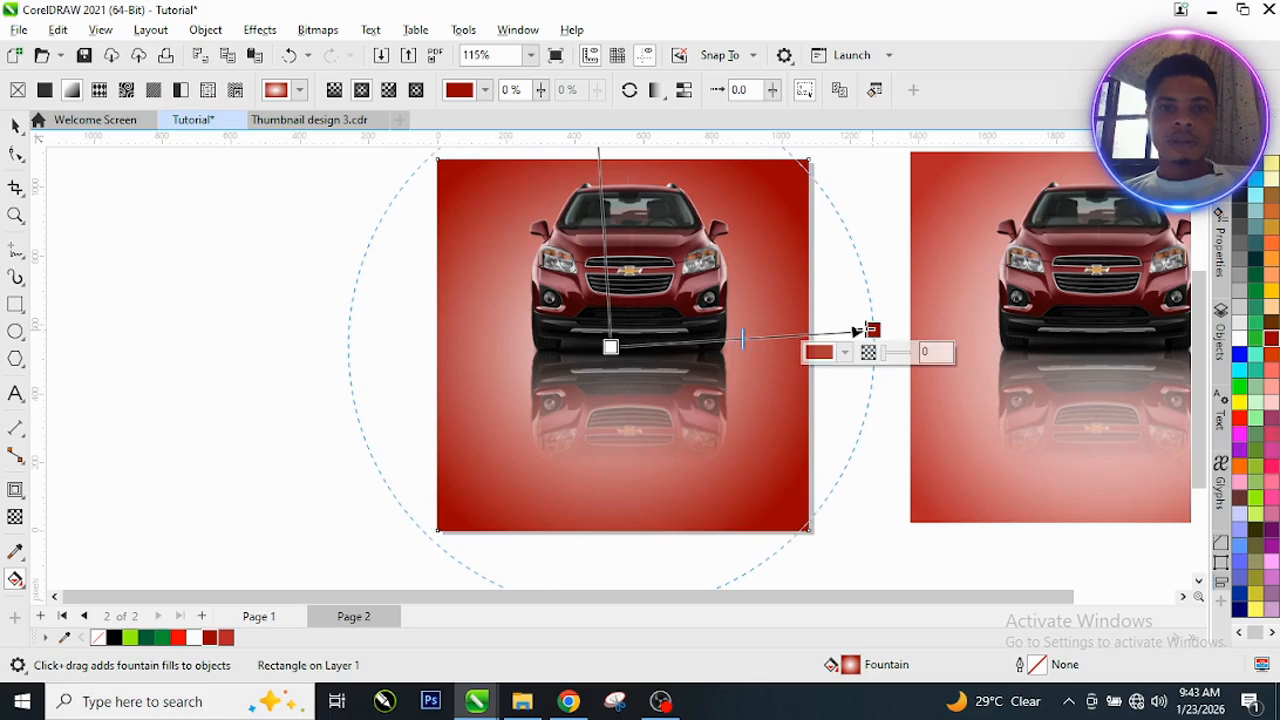
pyautogui.press('space')
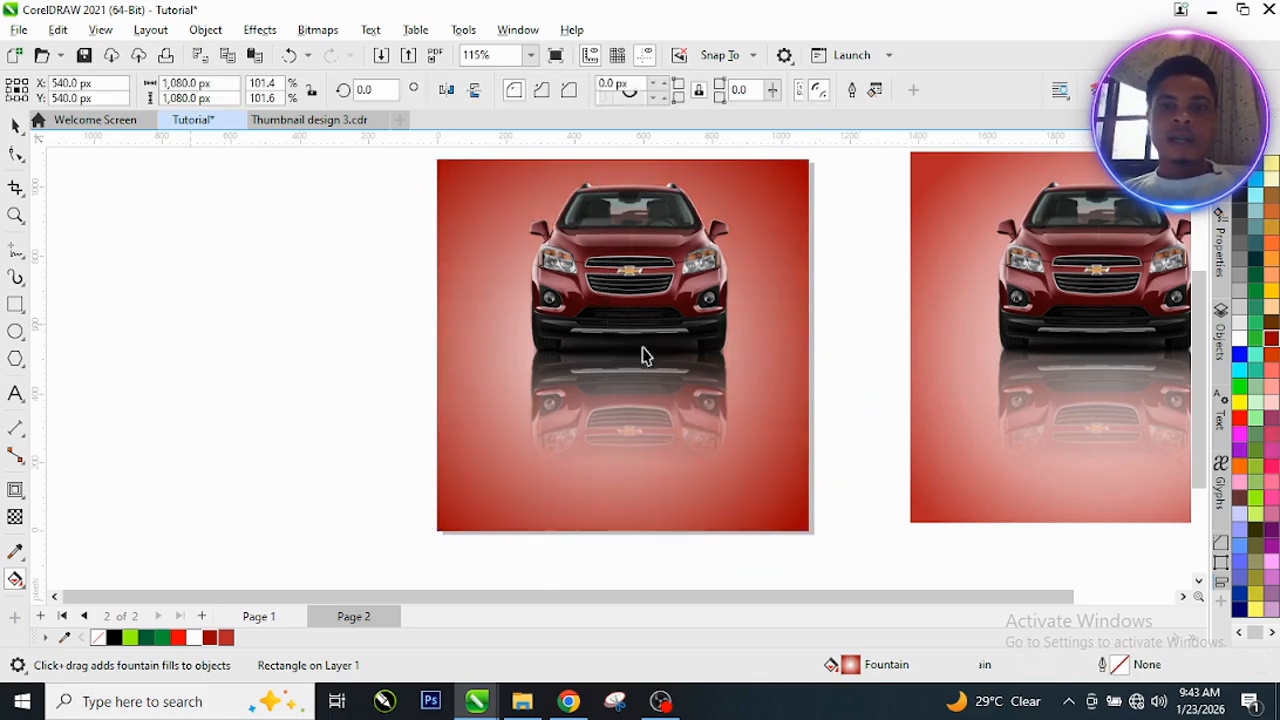
# - Deselect the background and preview the car design in full screen, then return to the editing view
pyautogui.scroll(-1, 661, 360)
pyautogui.scroll(1, 727, 354)
pyautogui.scroll(1, 488, 283)
pyautogui.press('Escape')
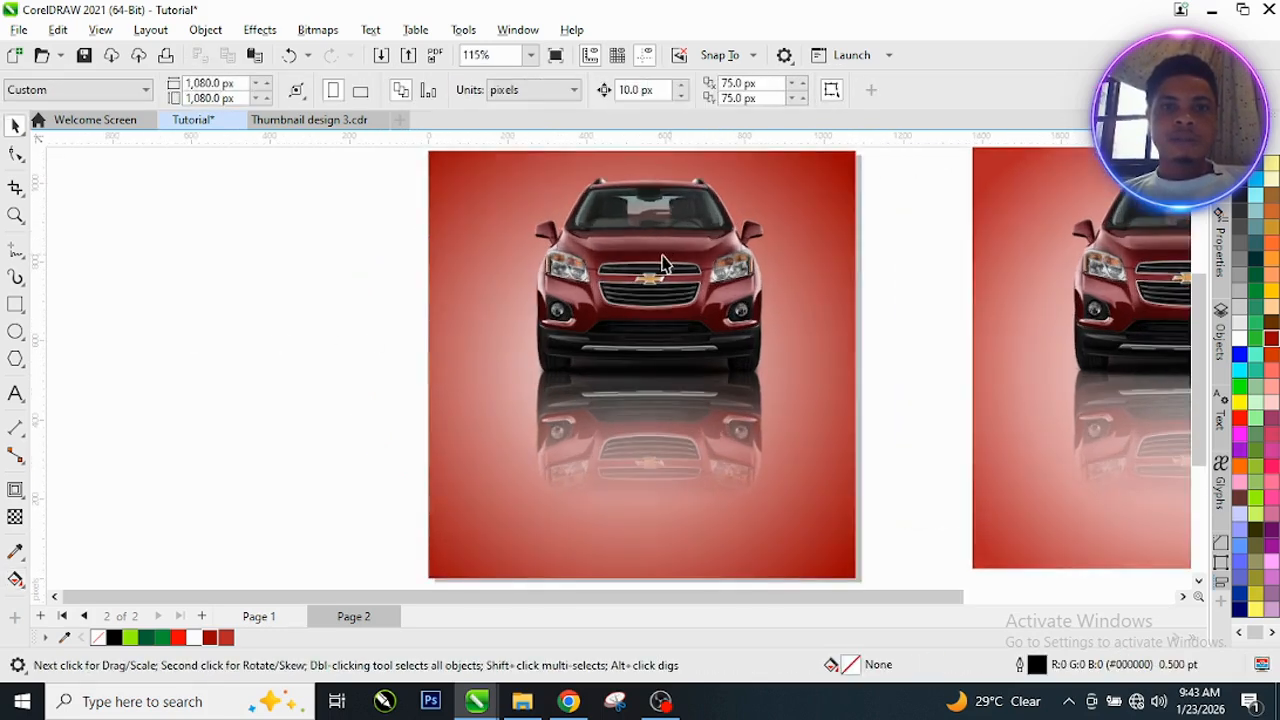
pyautogui.press('F9')
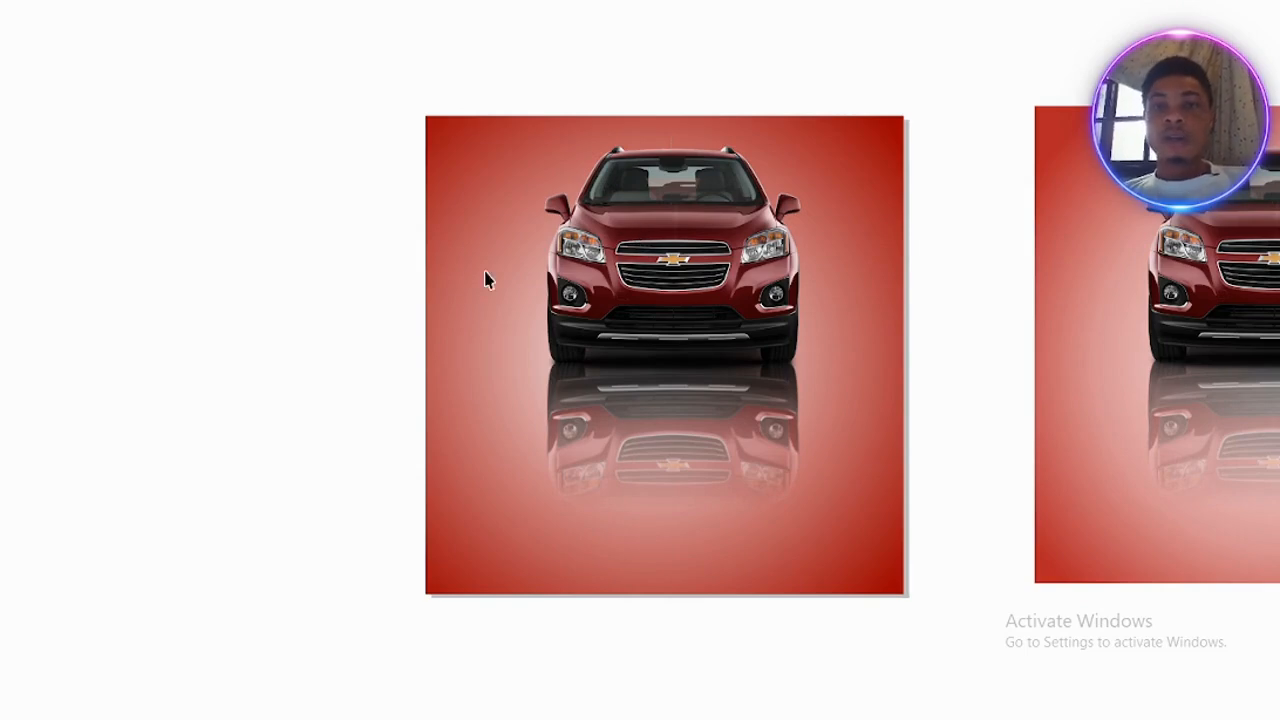
pyautogui.click(640, 280)
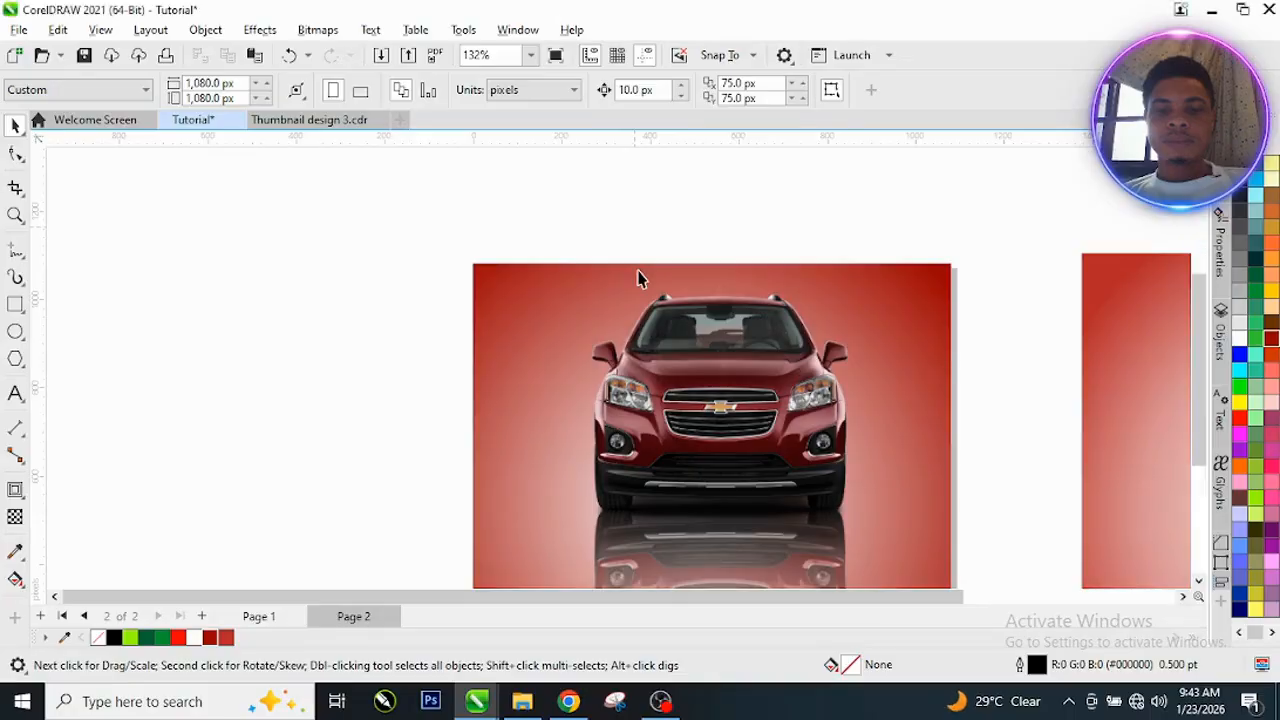